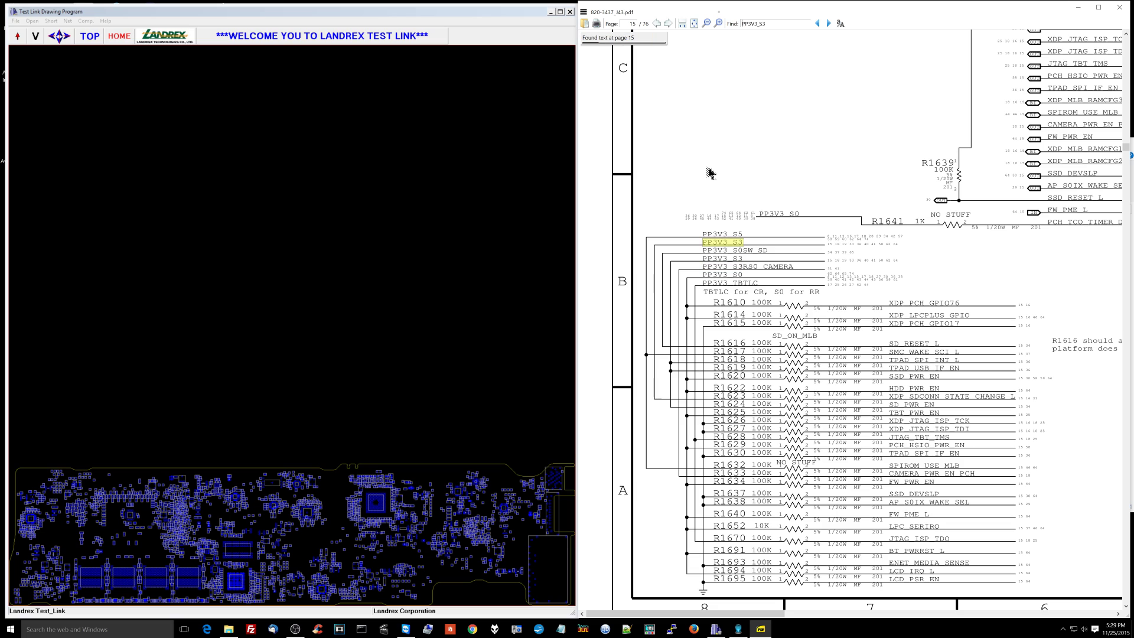
Step through the PP3V3_S3 matches to page 58's 3.3V S3 Switch U8010
key("F3")
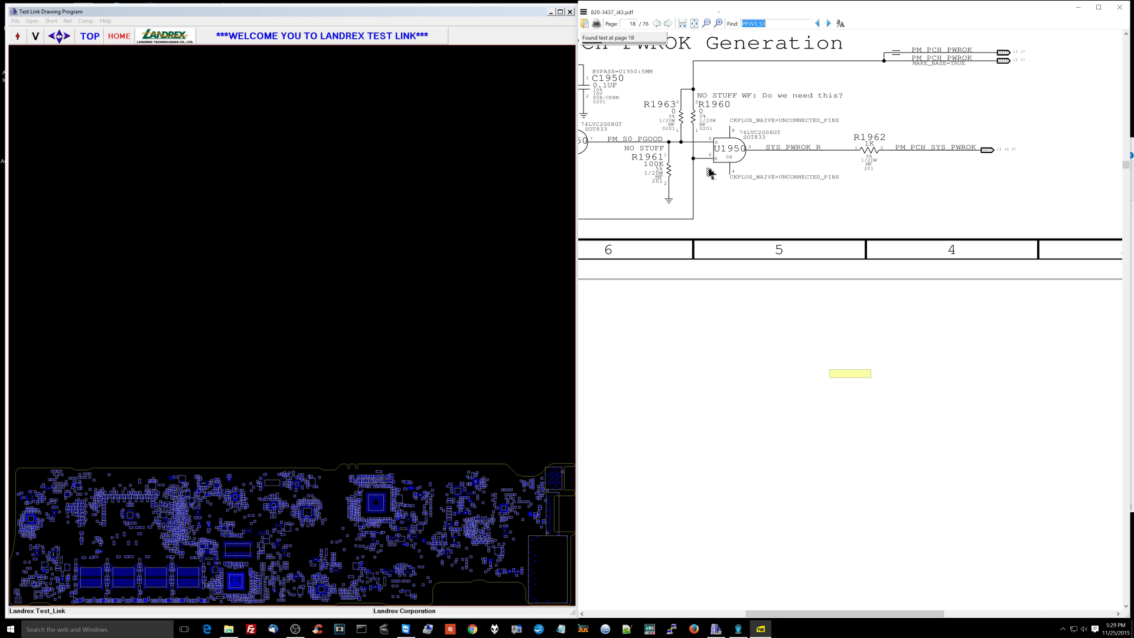
key("F3")
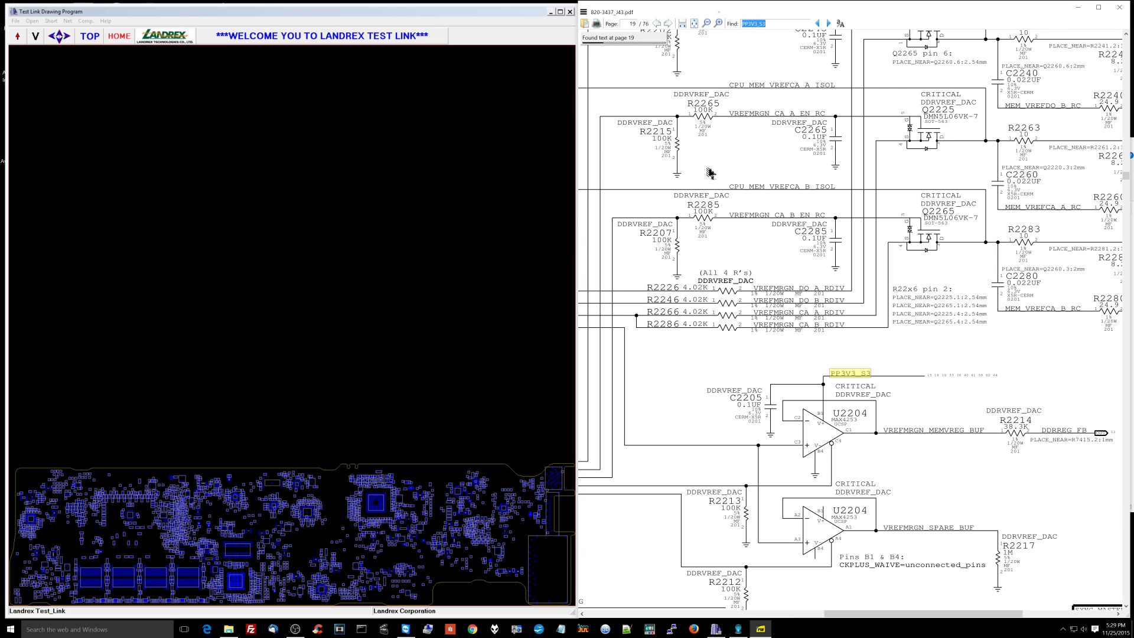
key("F3")
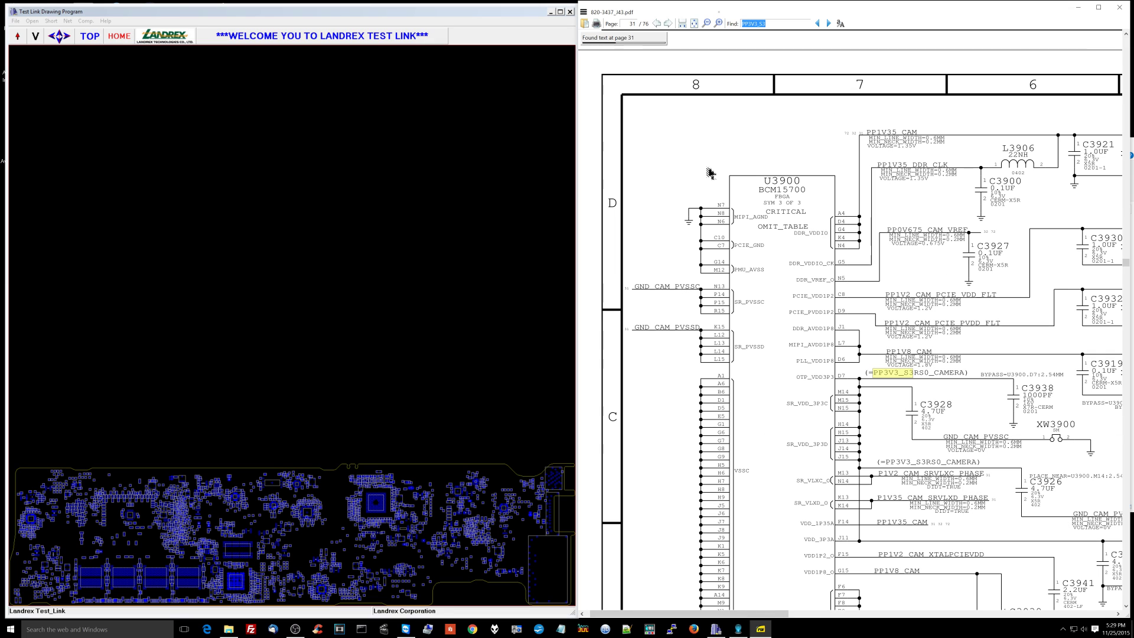
key("F3")
key("F3")
key("F3")
key("F3")
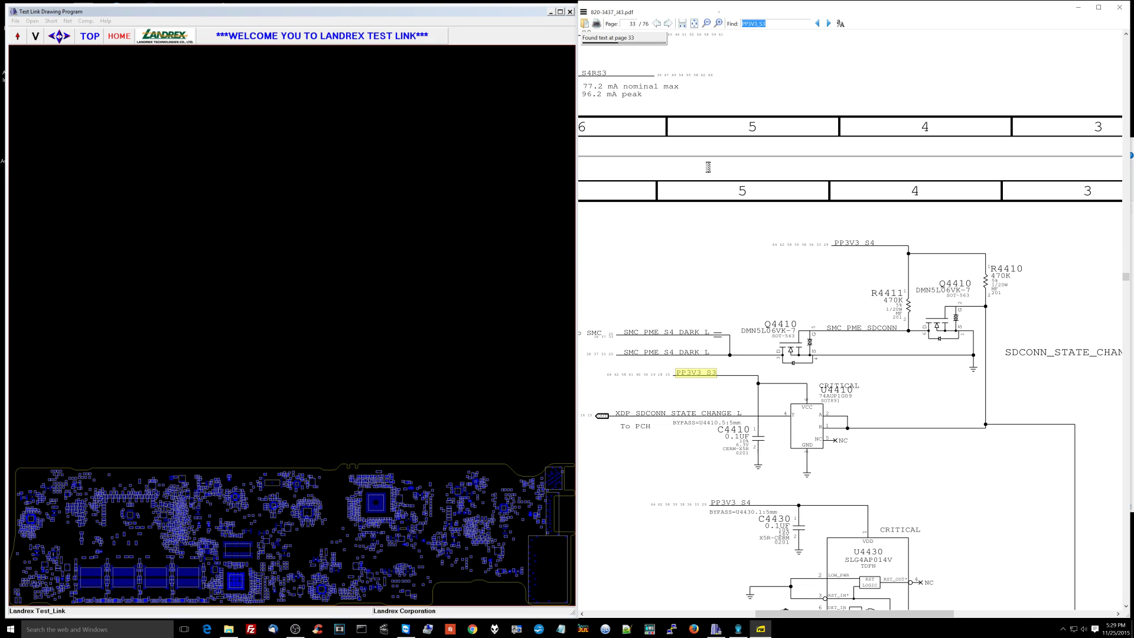
key("F3")
key("F3")
key("F3")
key("F3")
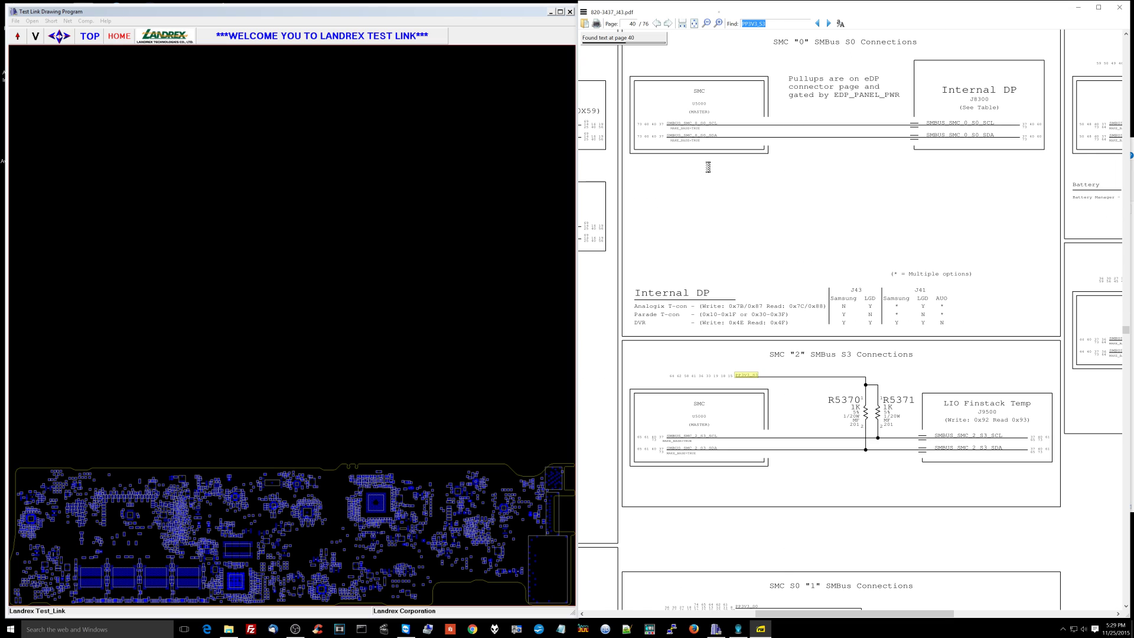
key("F3")
key("F3")
key("F3")
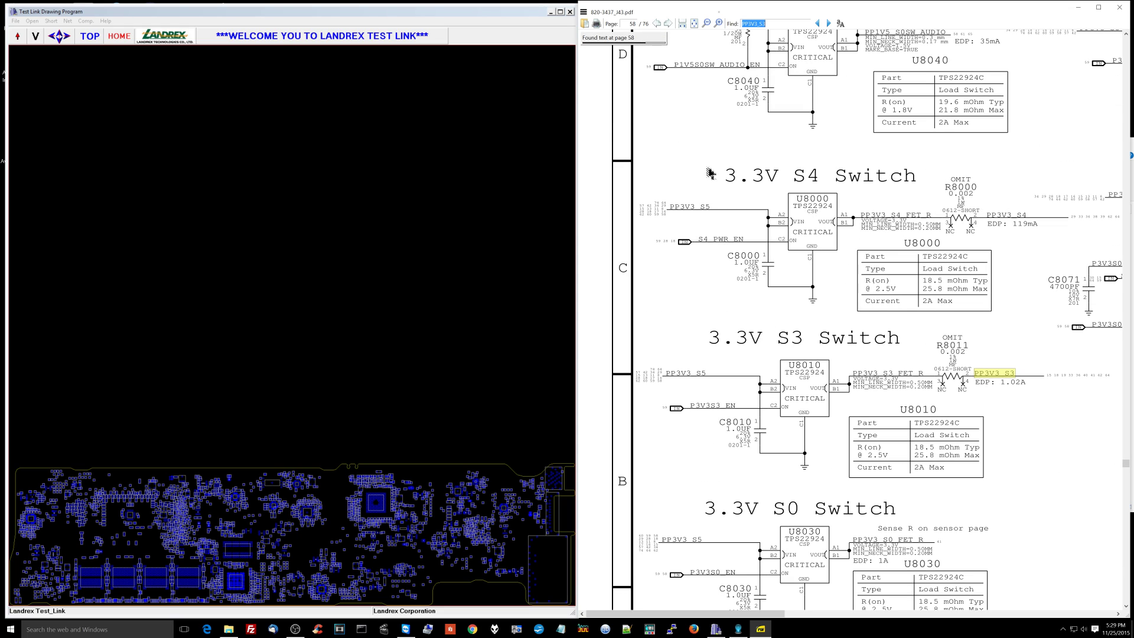
Search the schematic for the P3V3S3_EN label, landing on page 59's S3 Enables circuit
left_click(705, 372)
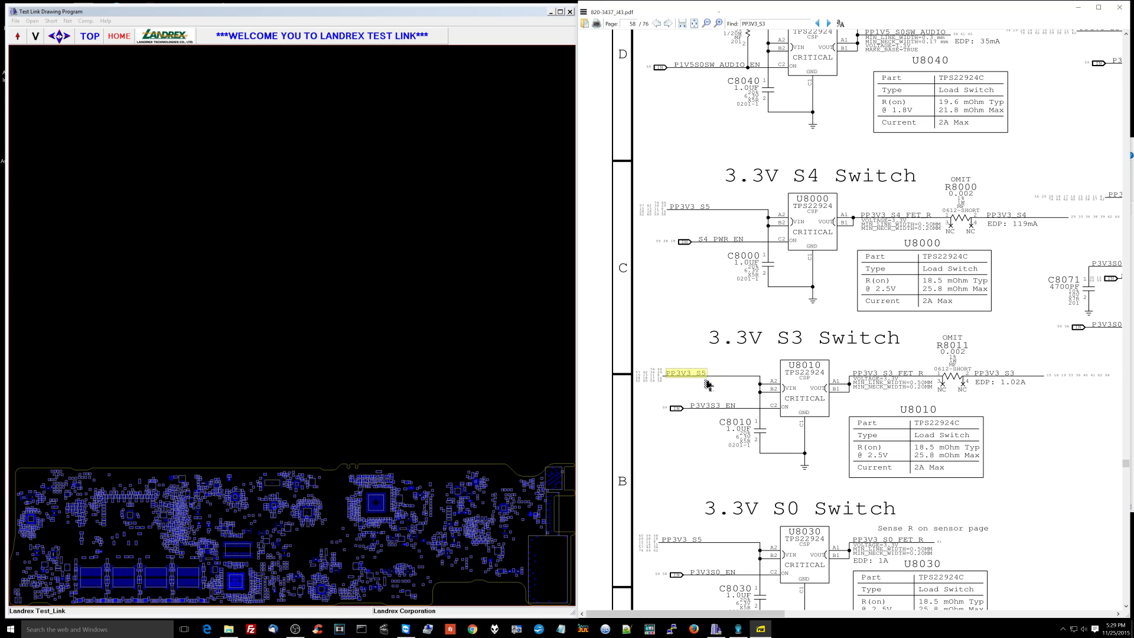
left_click(567, 353)
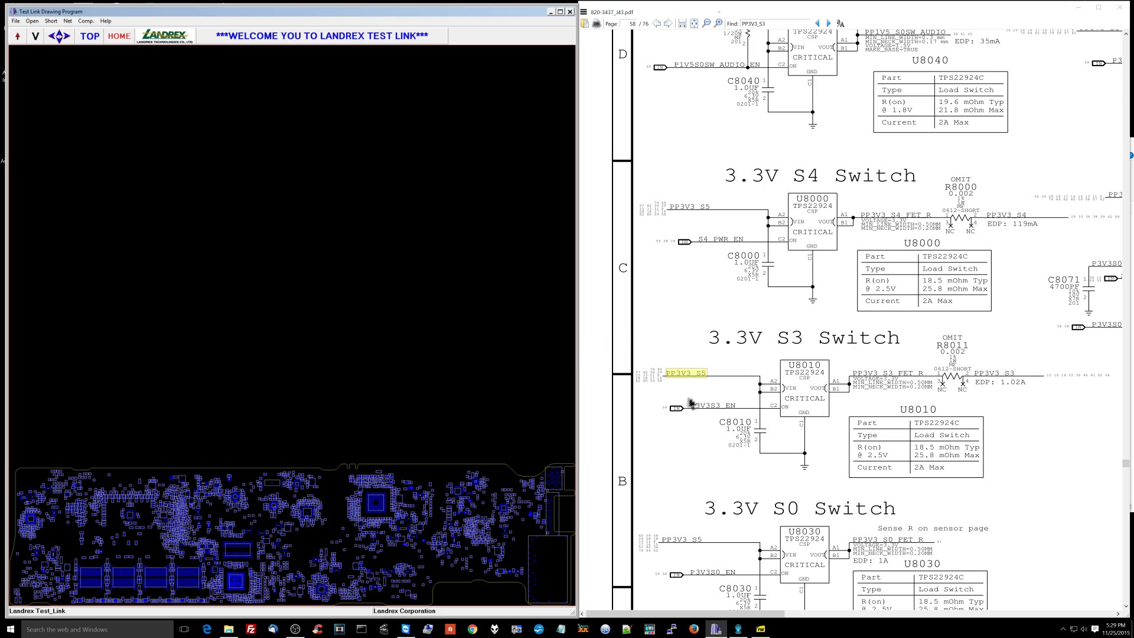
left_click(716, 405)
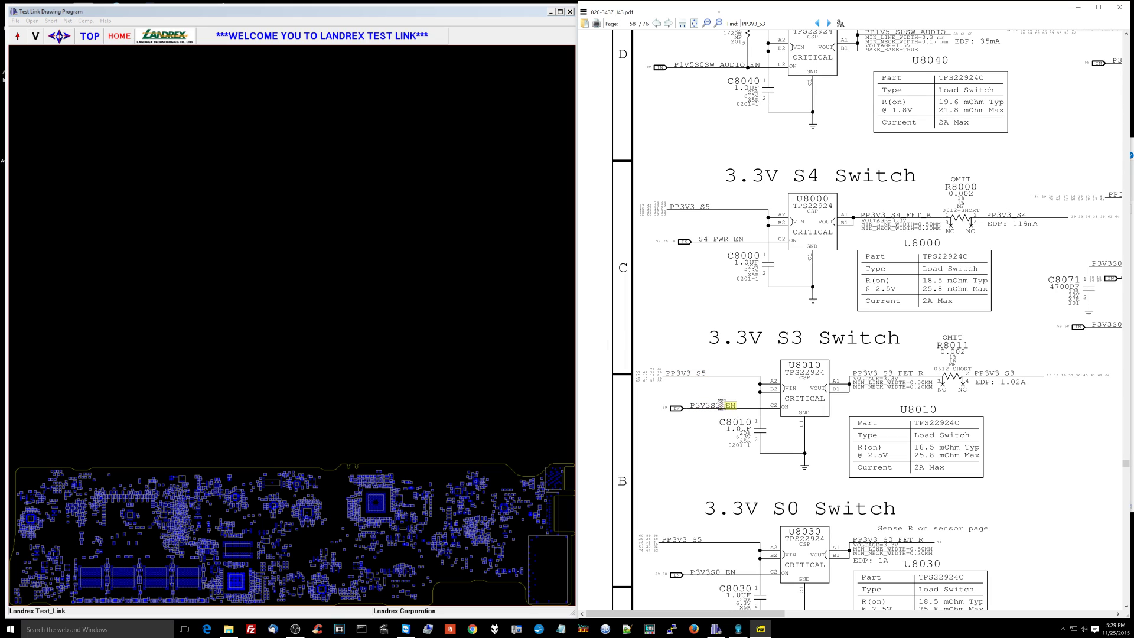
left_click_drag(737, 405, 689, 404)
key("ctrl+f")
key("Return")
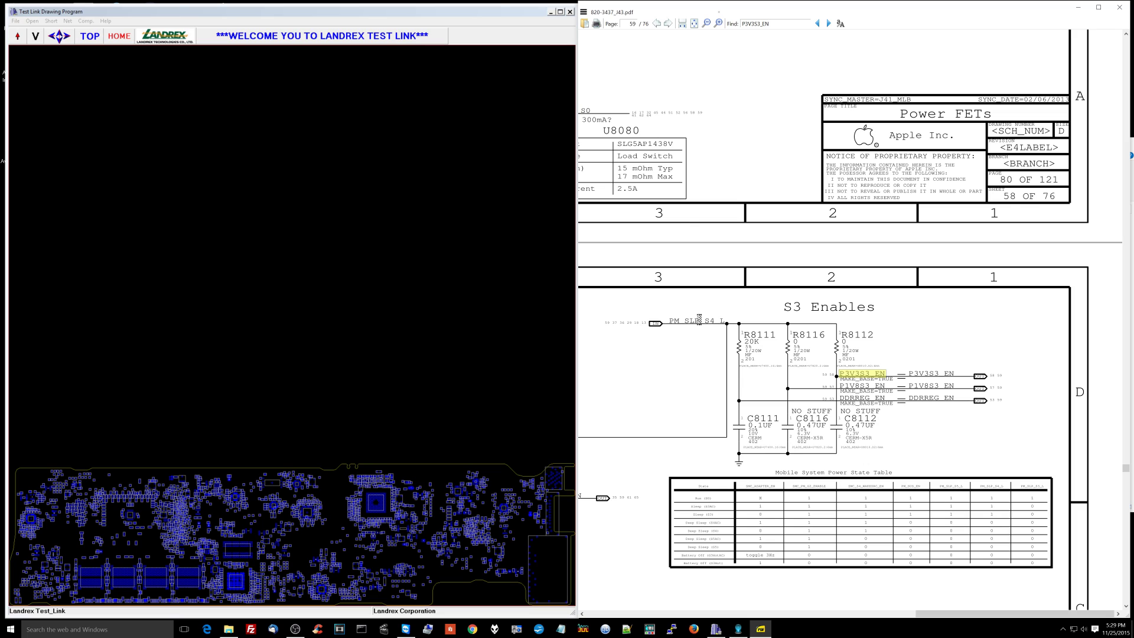
Highlight the pm_slp_s4_l net on the board, zoom in, and bring up the Short probe dialog
left_click(524, 148)
type("npm")
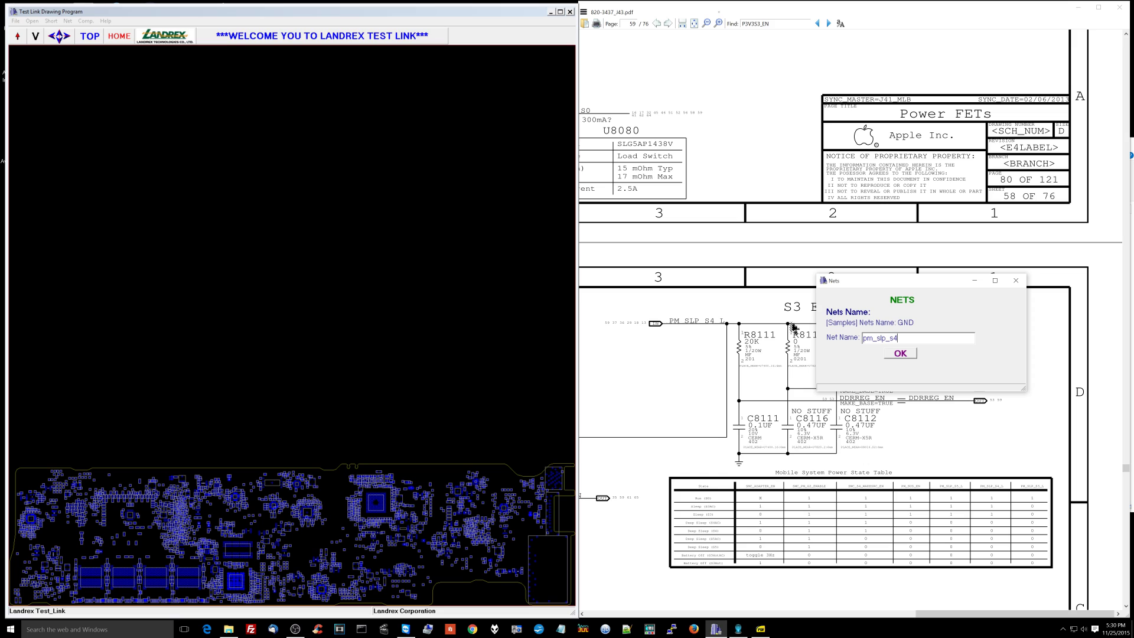
key("Return")
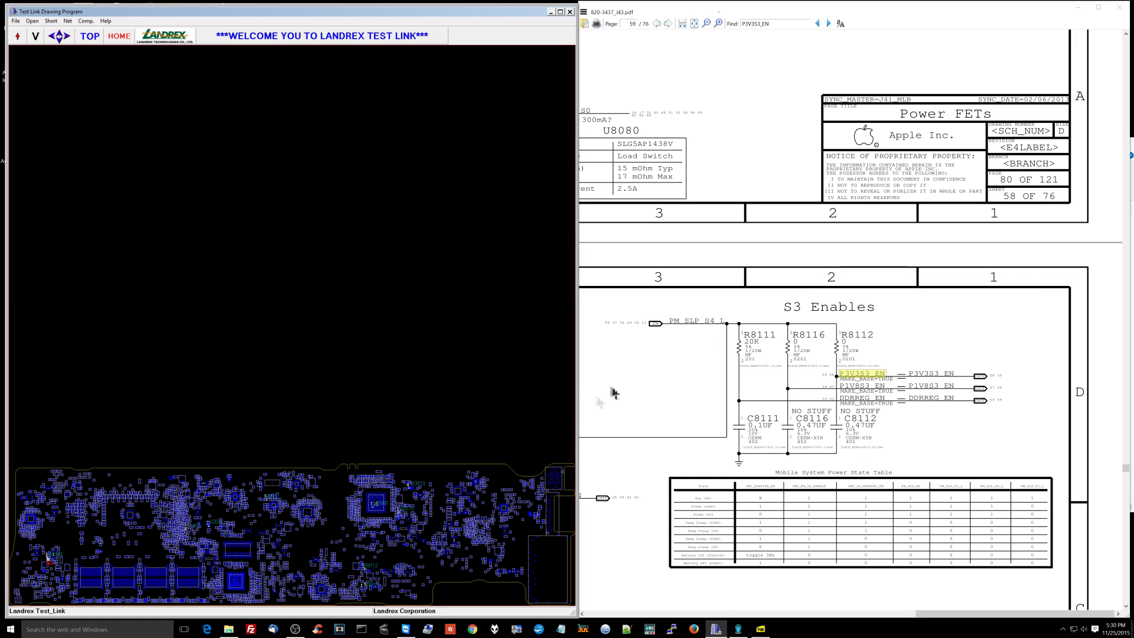
scroll(258, 511, "up", 1)
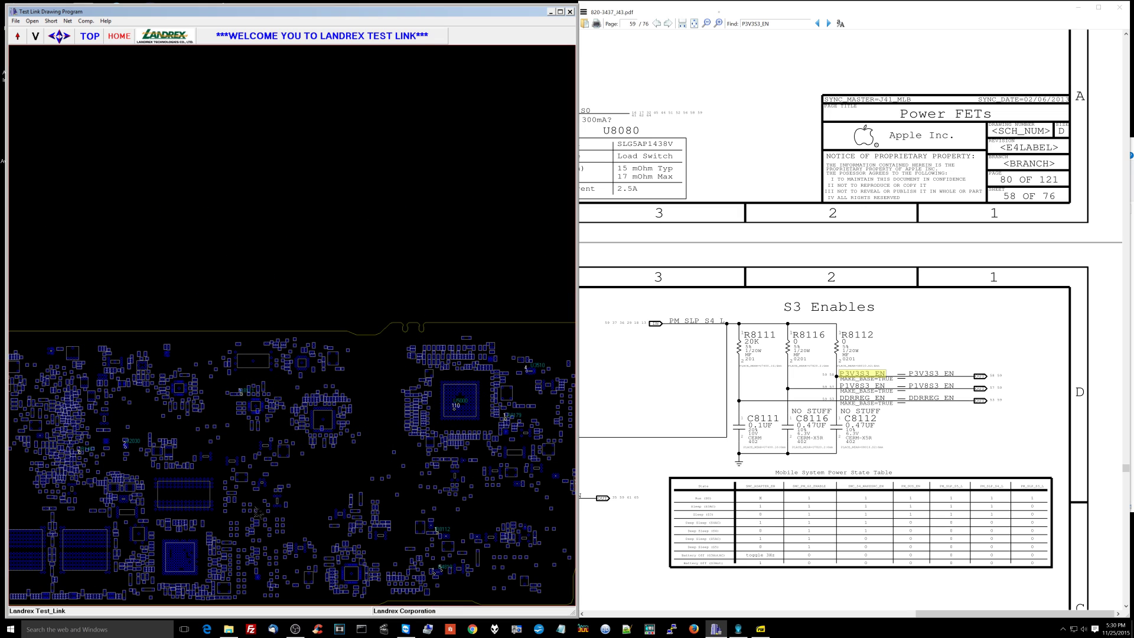
scroll(258, 511, "up", 1)
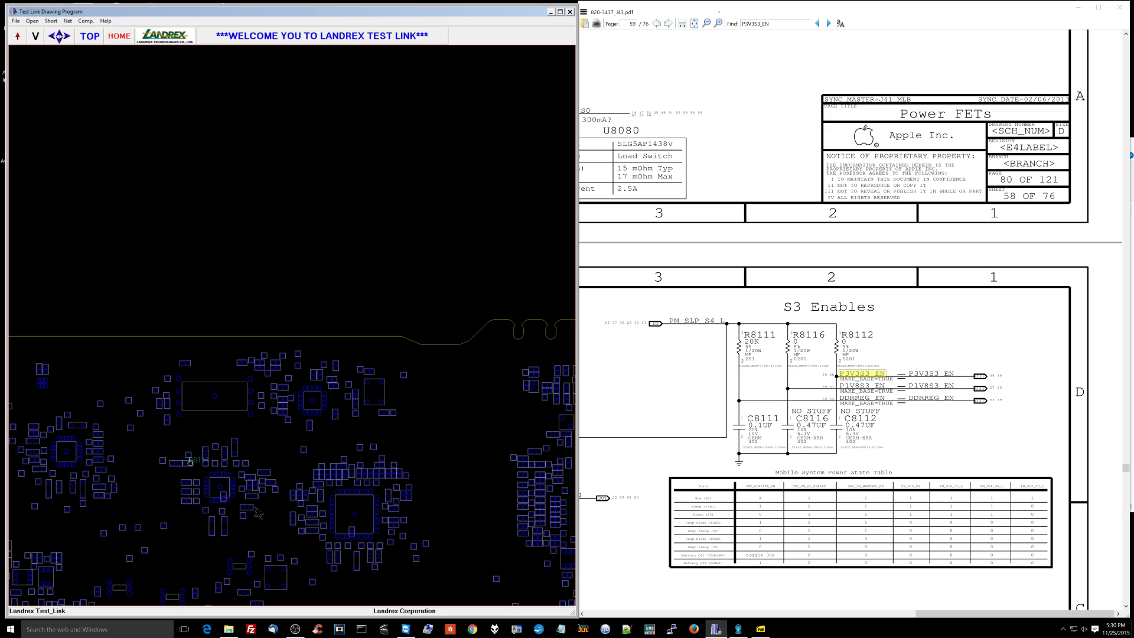
key("s")
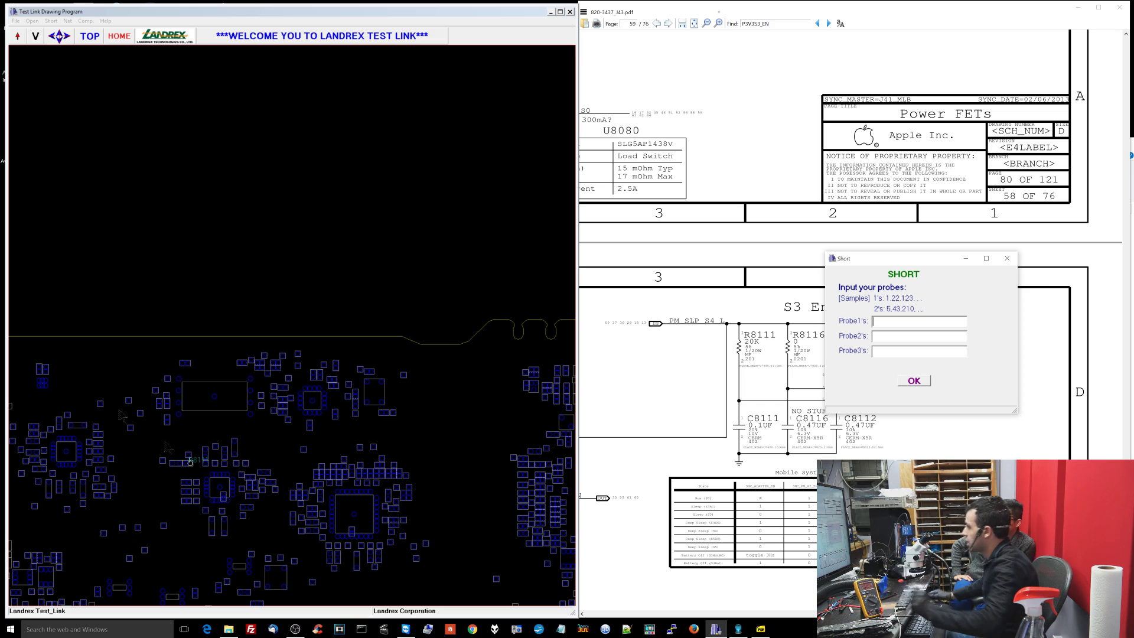
Close the Short window and cycle PM_SLP_S4_L search hits to U0500's SLP_S4# pin on page 13
left_click(1006, 258)
left_click_drag(724, 322, 685, 320)
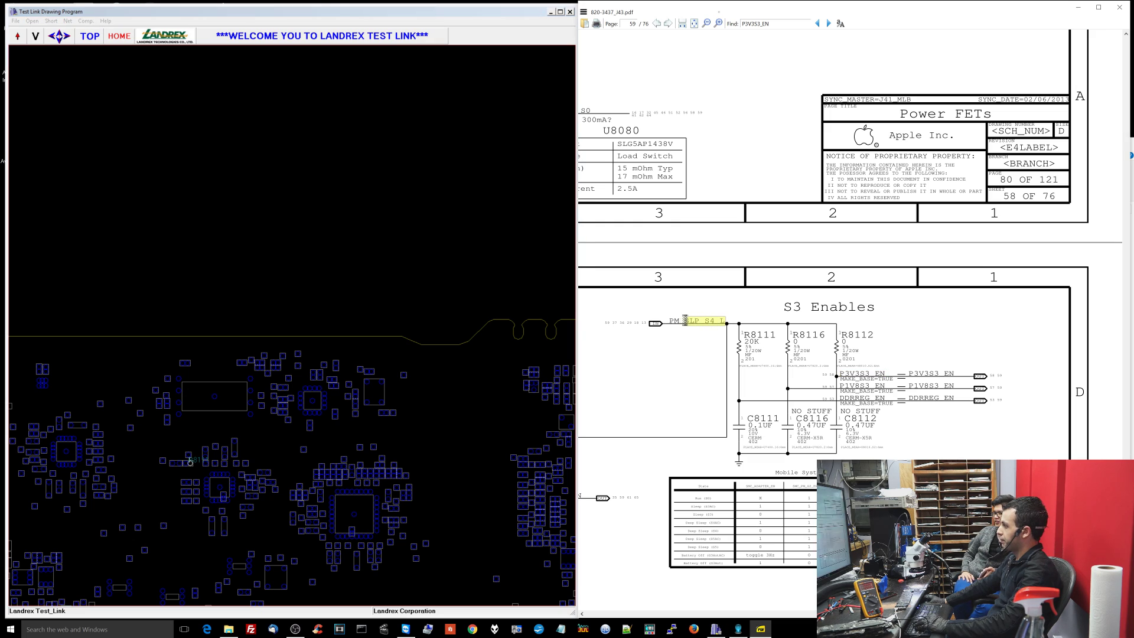
key("ctrl+f")
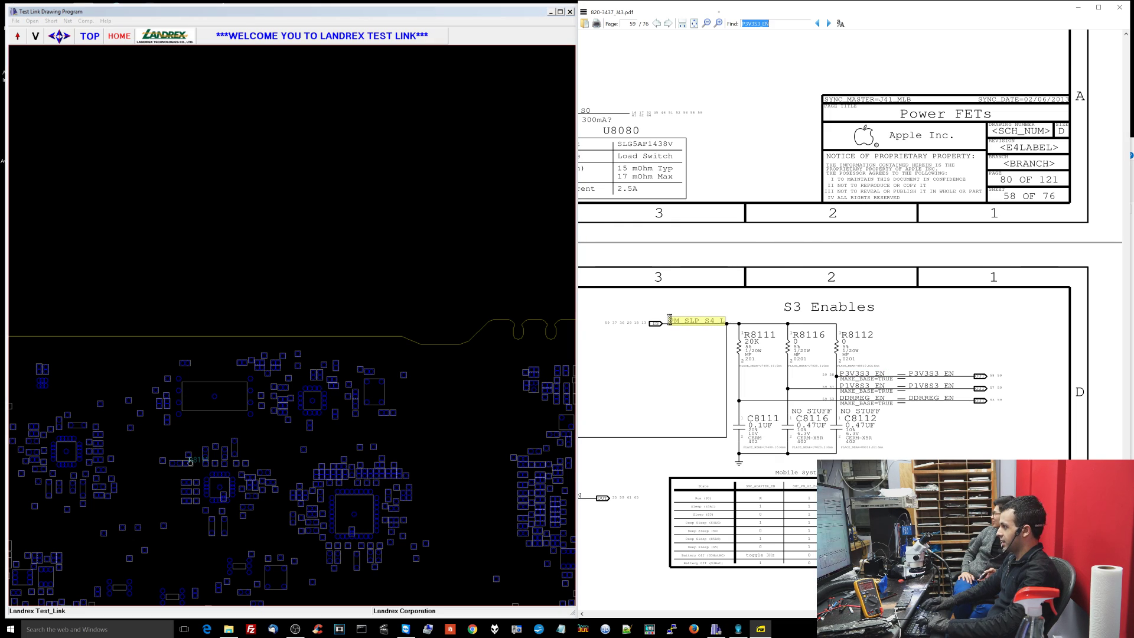
key("Return")
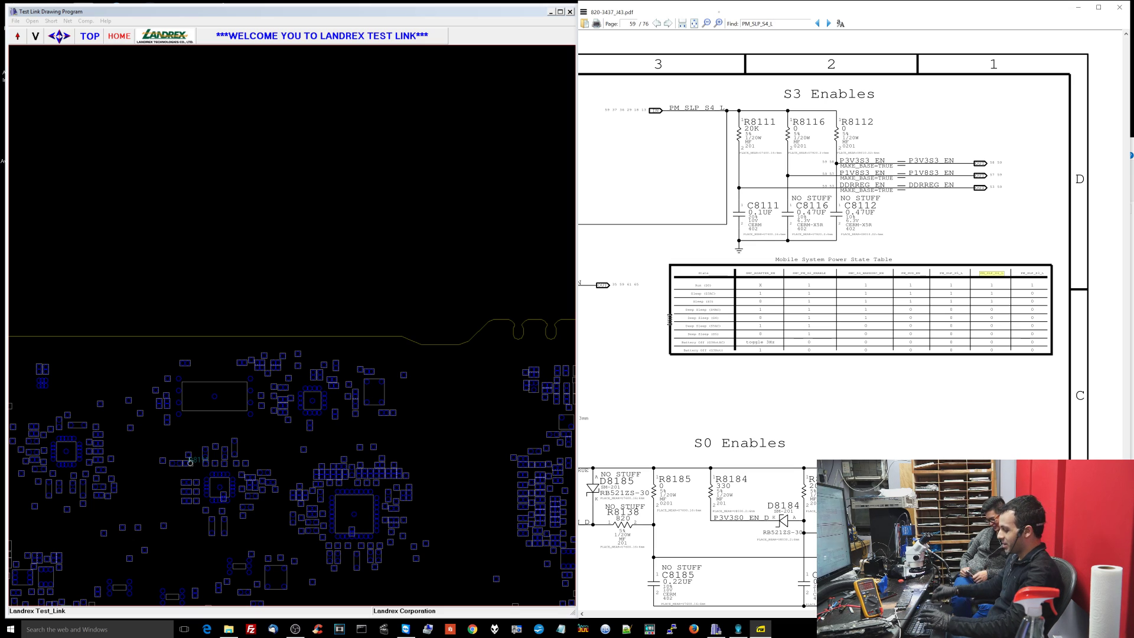
key("Return")
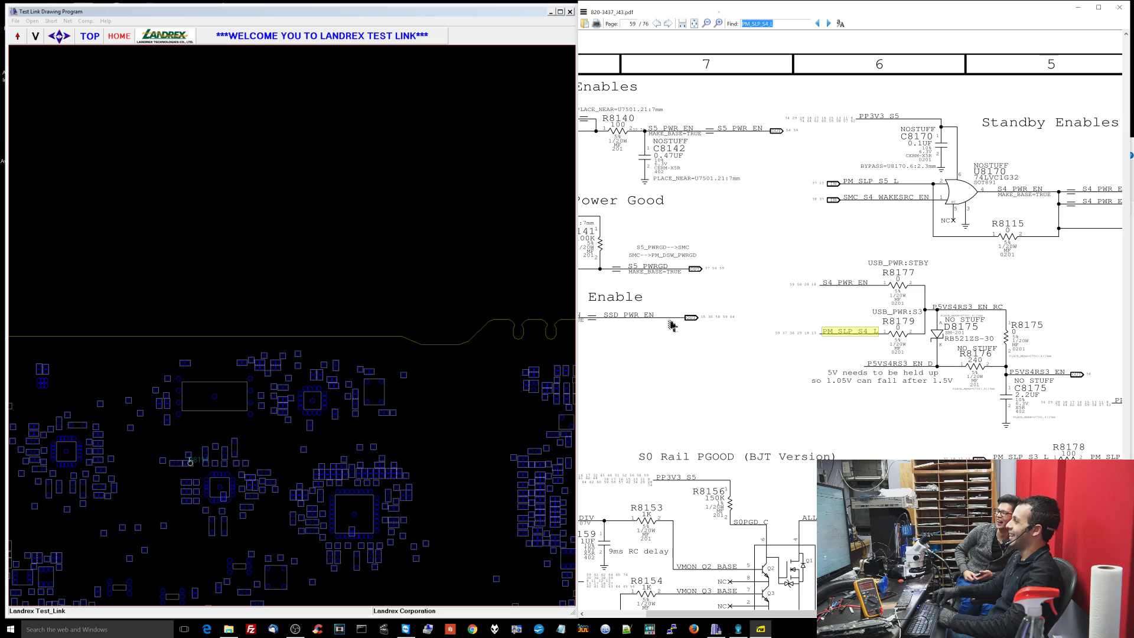
key("Return")
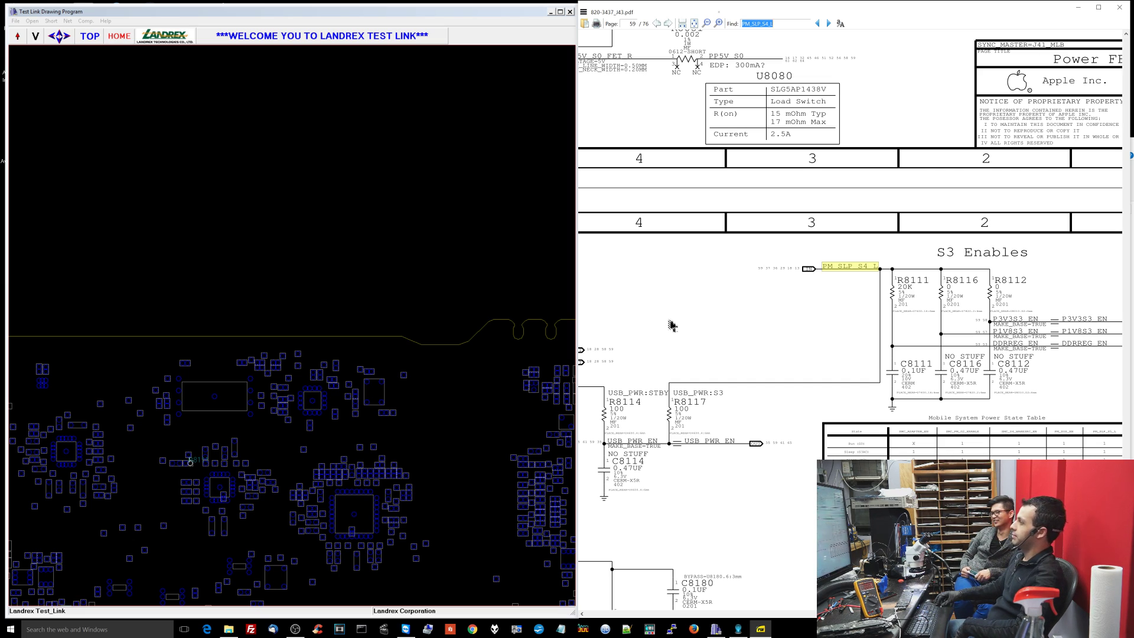
key("Return")
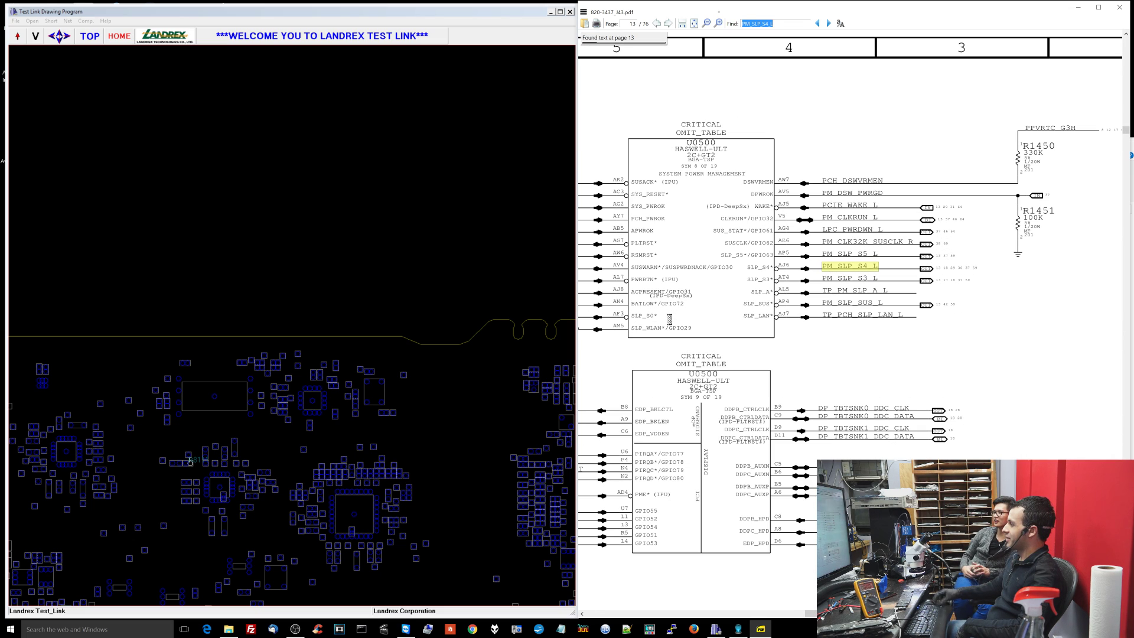
Pan page 13 to review U0500's power-management pins and clear the search highlight
left_click_drag(779, 360, 935, 414)
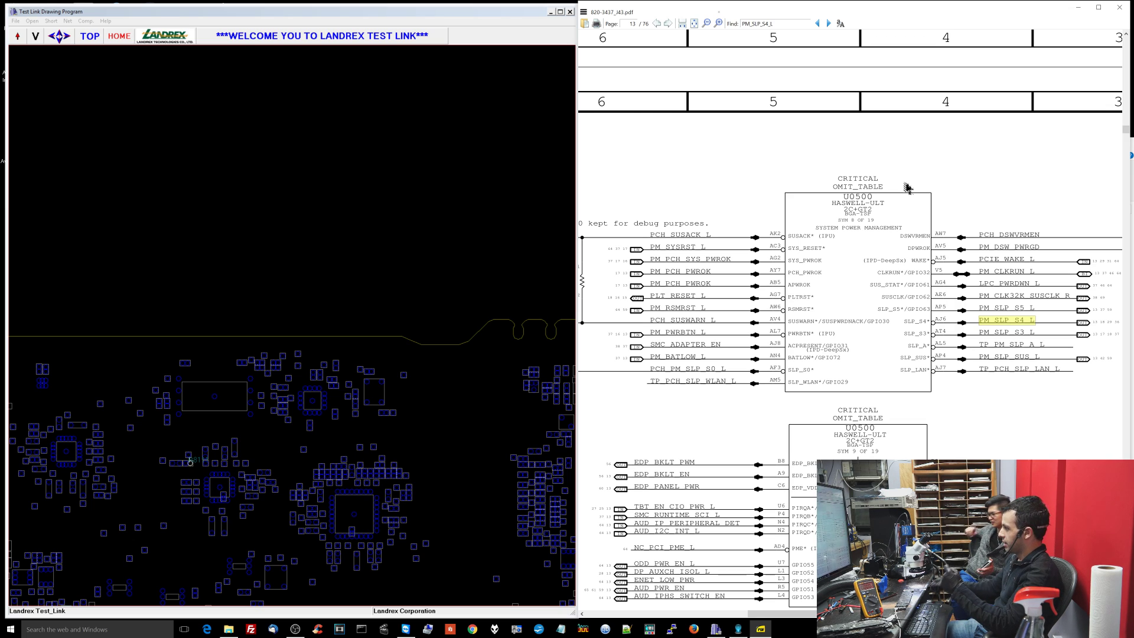
left_click(736, 312)
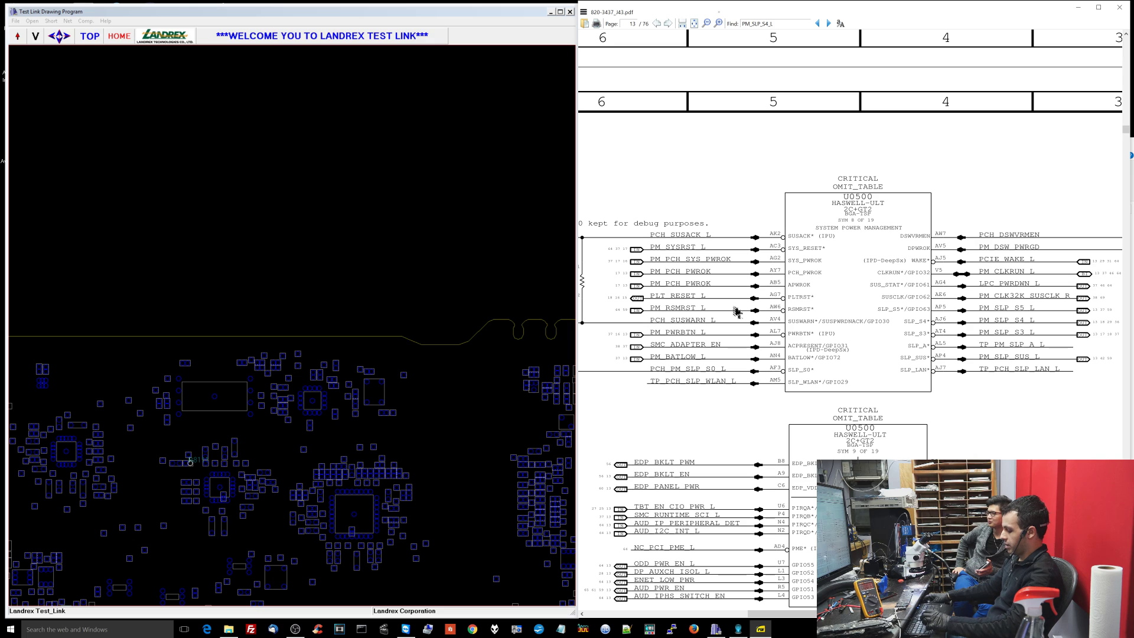
key("ctrl+f")
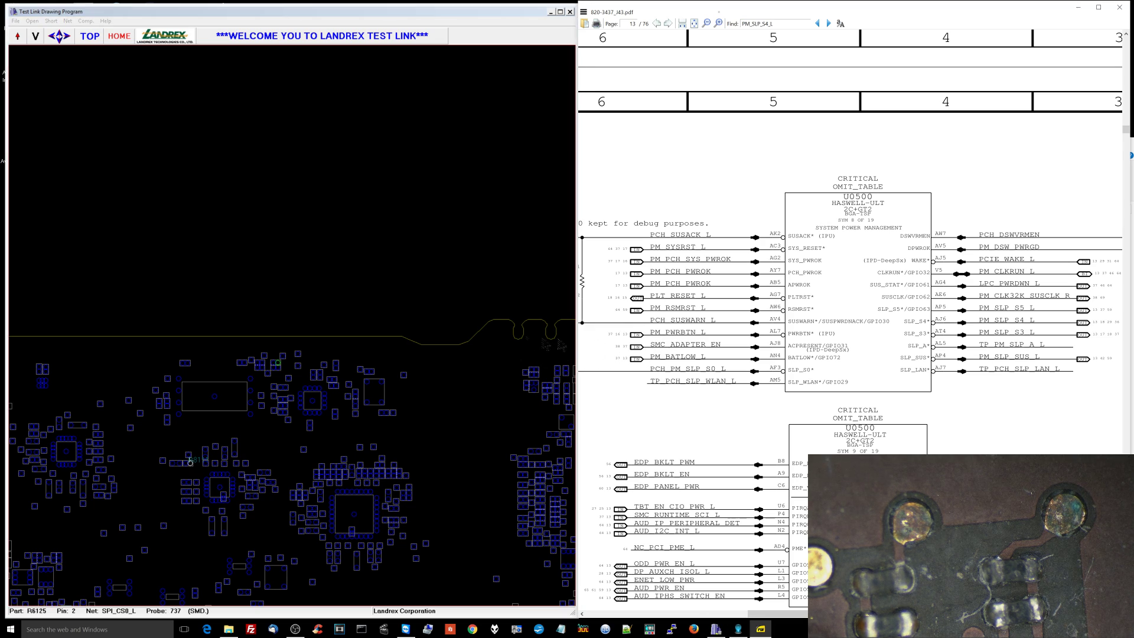
Search the schematic for r6126
left_click(773, 24)
type("r6126")
key("Return")
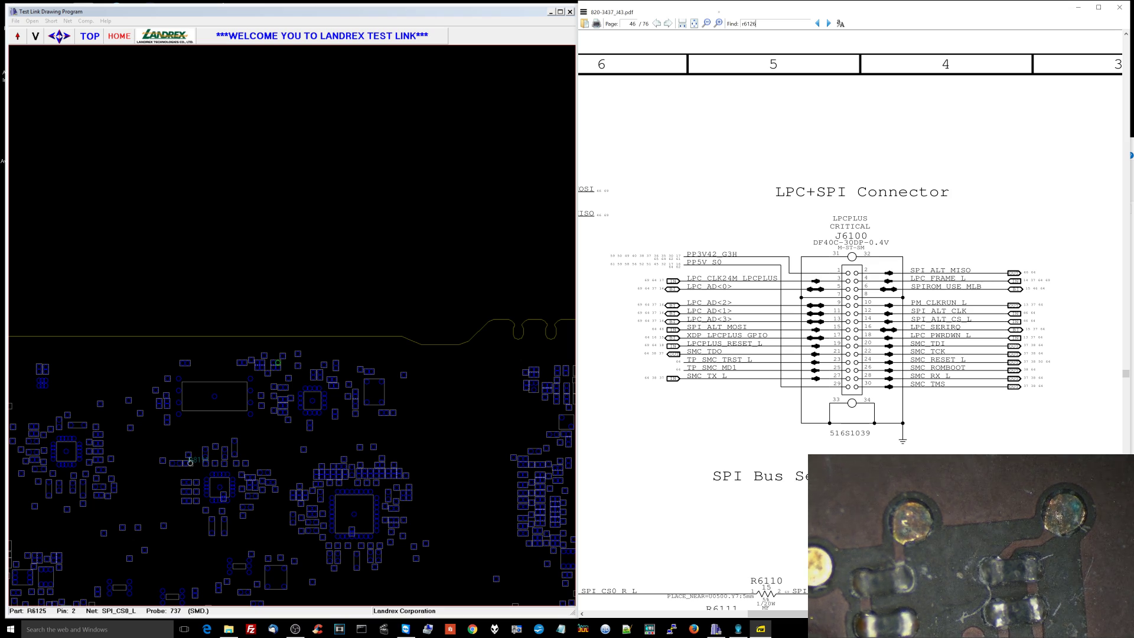
Reopen 820-3437_J43.pdf and probe a pad on the PP3V3_S5RS3RS0_SYSCLKGEN net
key("ctrl+w")
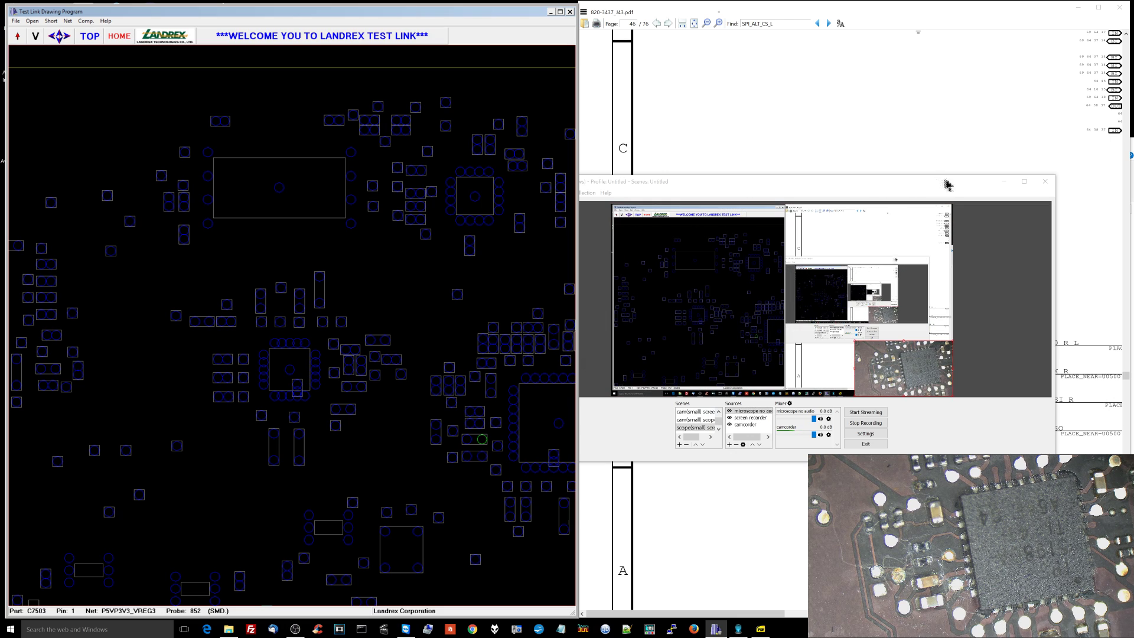
right_click(912, 249)
mouse_move(956, 263)
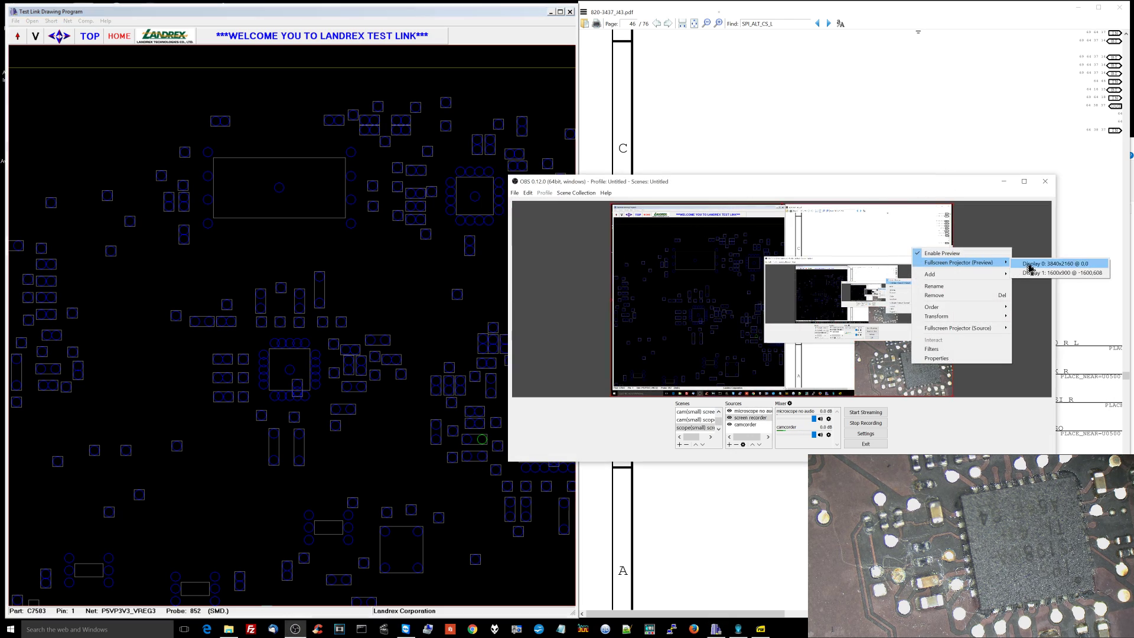
left_click(1030, 265)
left_click(641, 148)
left_click(497, 126)
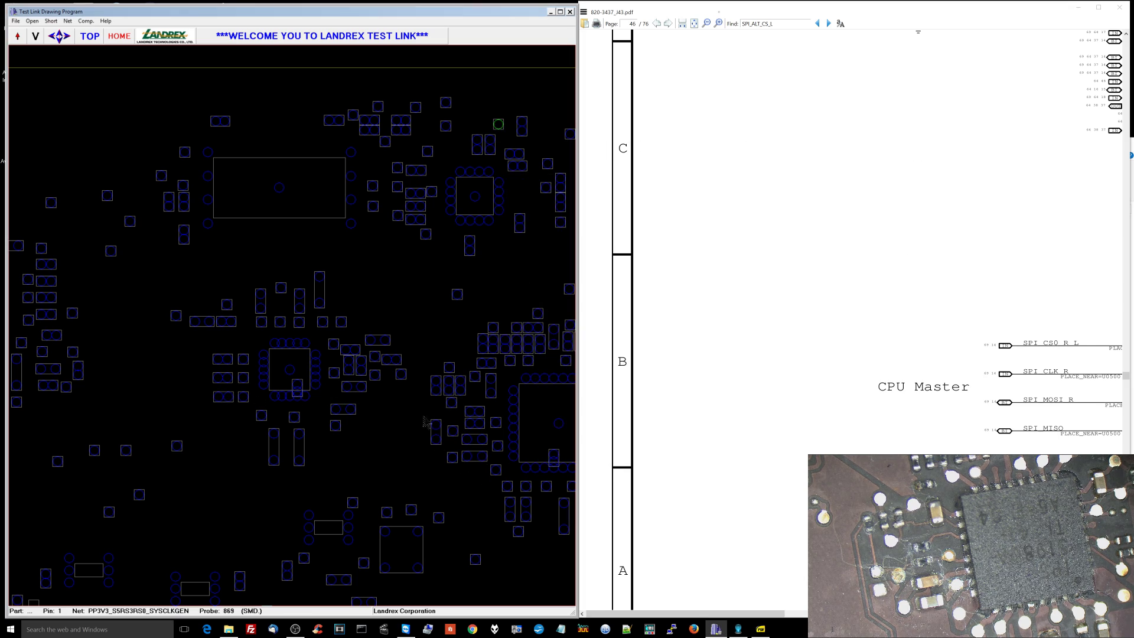
Probe the R7552 and R8141 pads, then highlight pp3v3_s5 and zoom in toward R2042
left_click(479, 423)
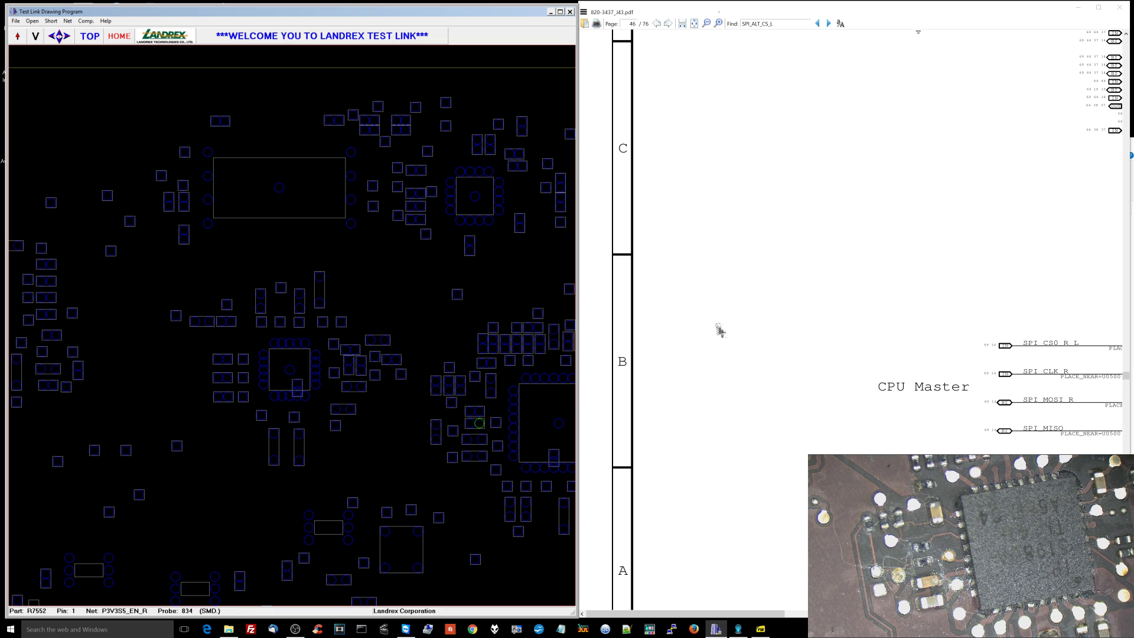
left_click(481, 362)
type("npp3v3_s5")
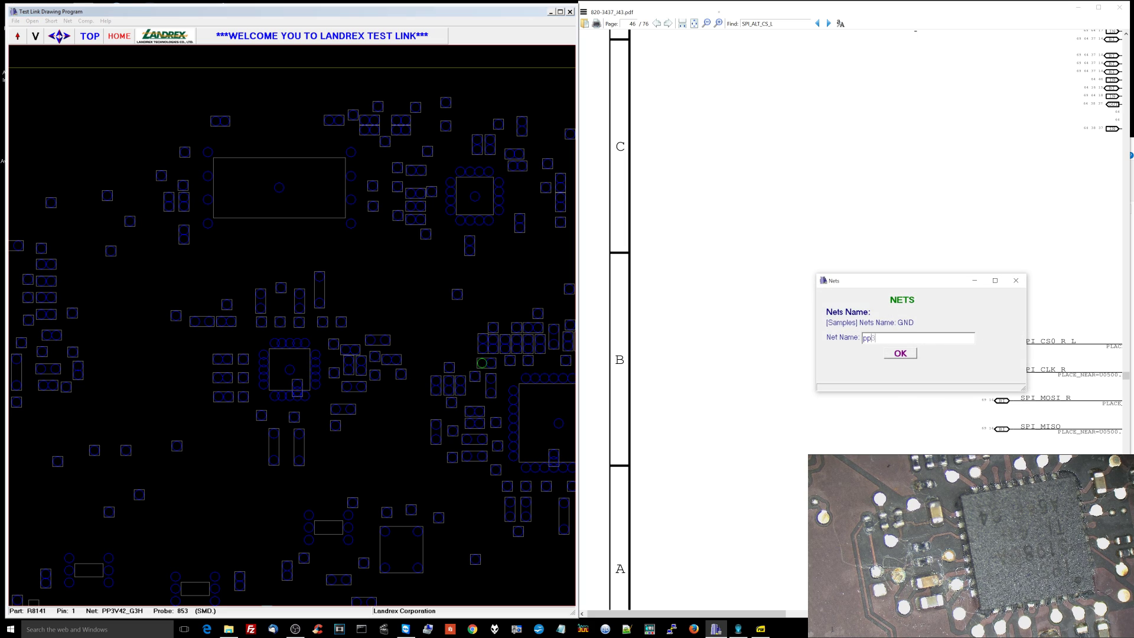
key("Return")
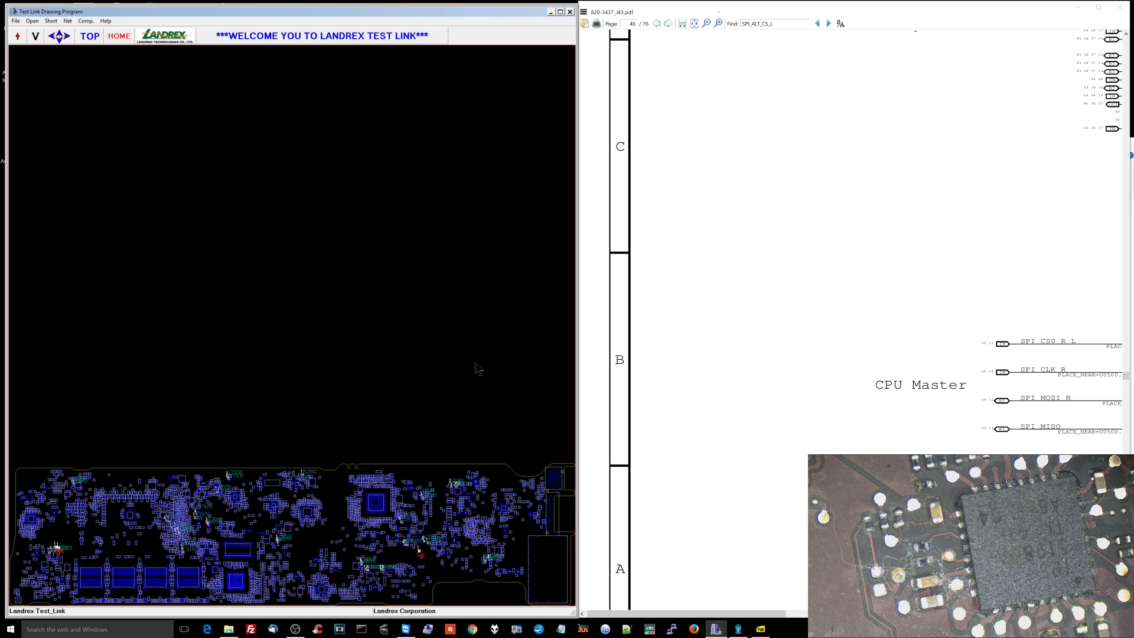
scroll(477, 369, "up", 3)
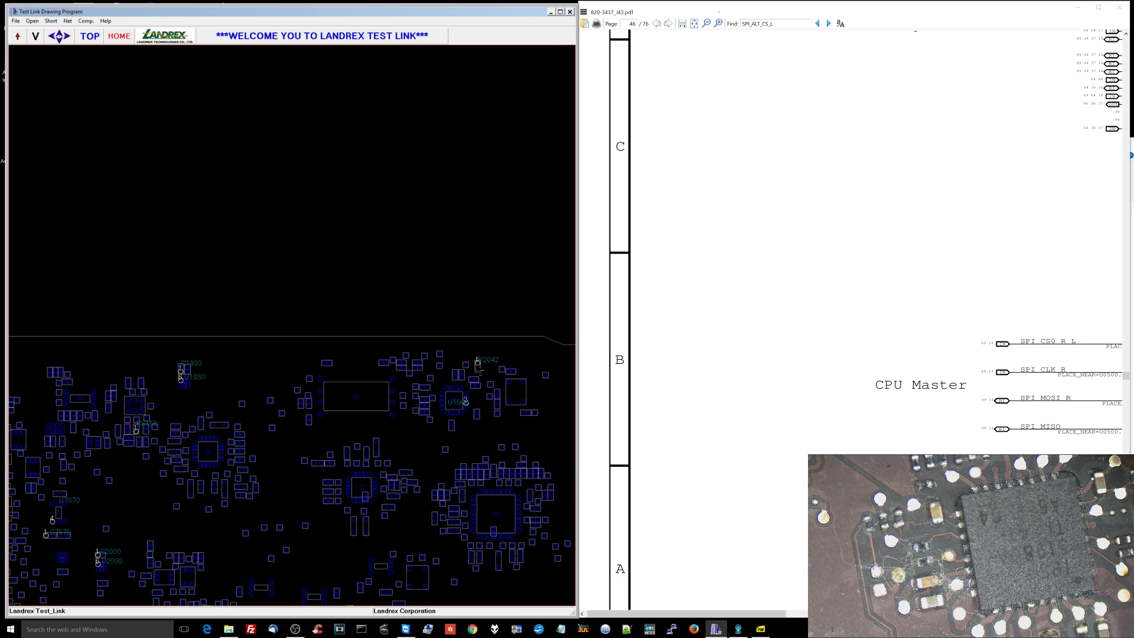
key("Right")
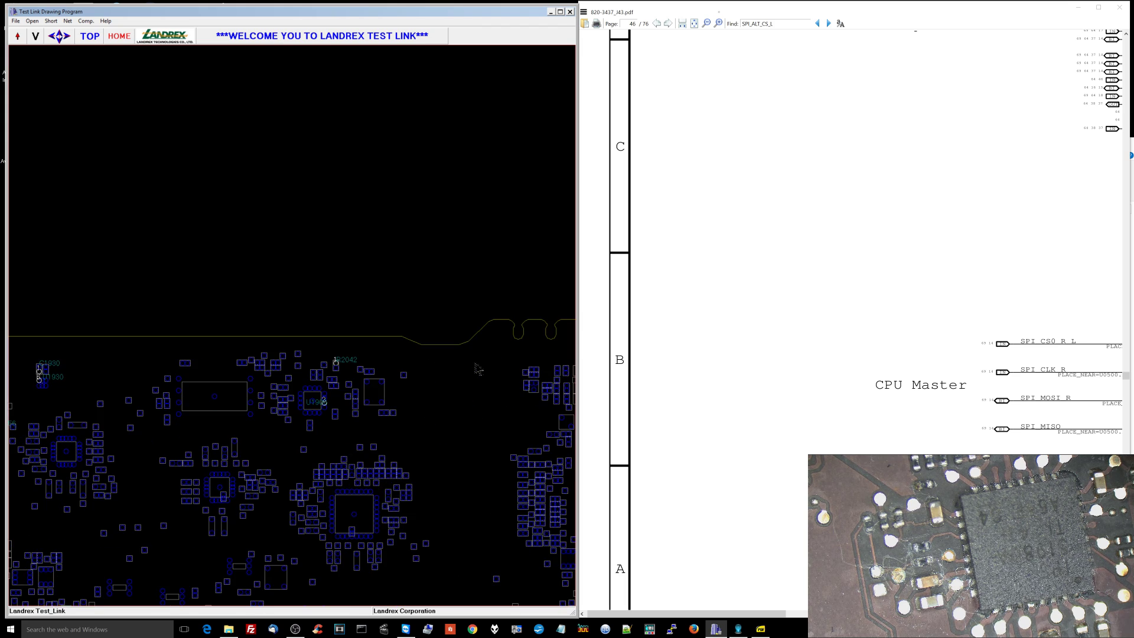
scroll(477, 368, "up", 1)
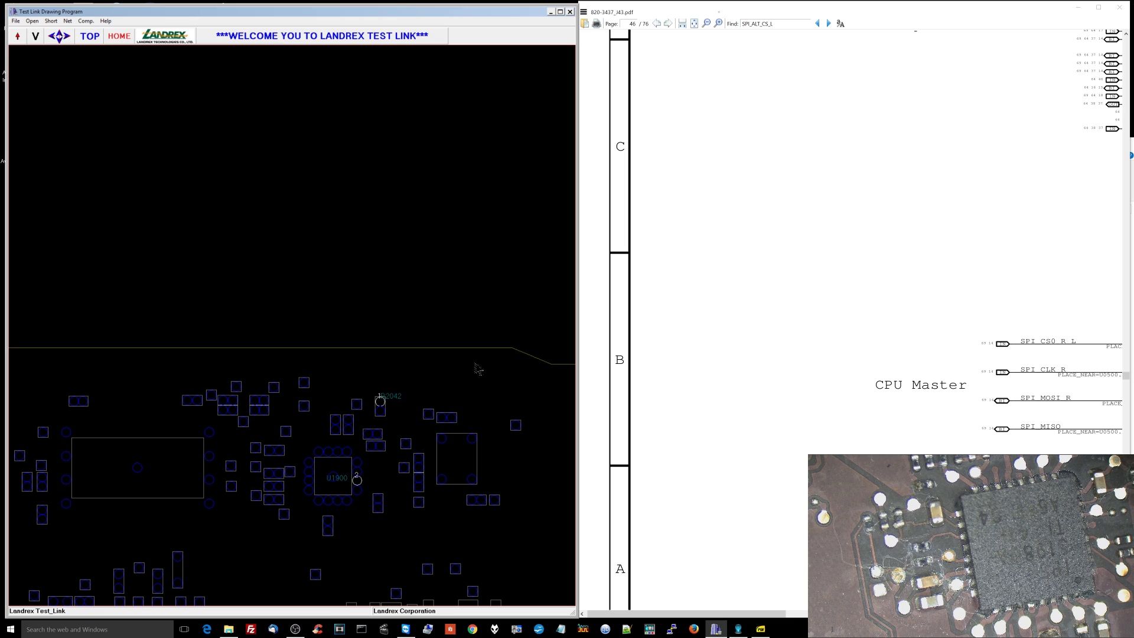
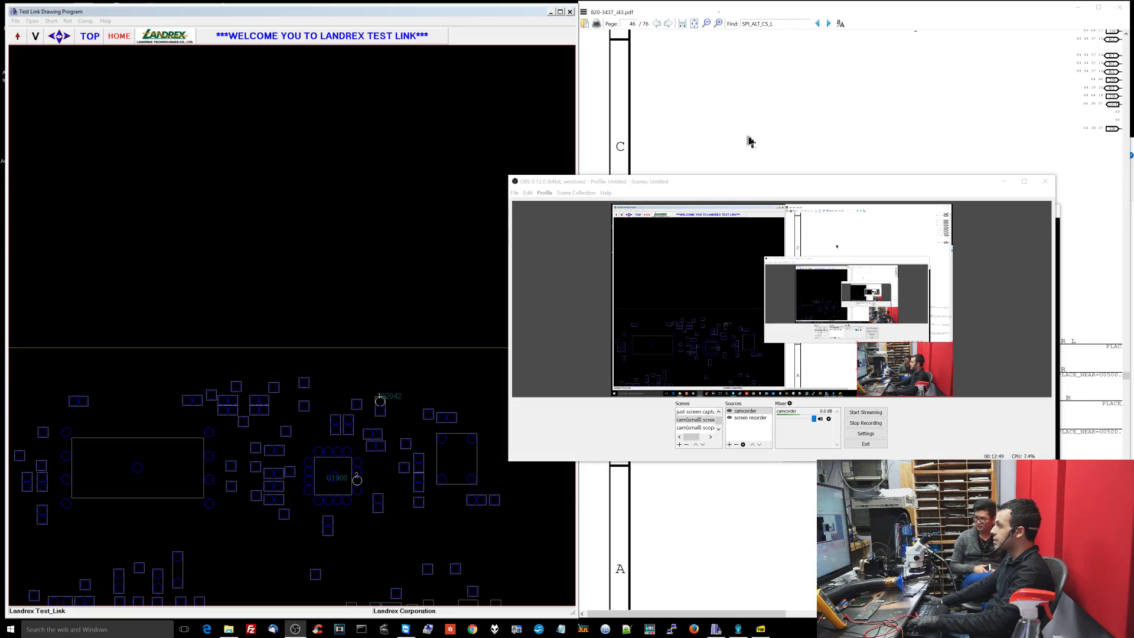
View the board-view command list, then probe pin 1 of C7503 to show net P5VP3V3_VREG3
left_click(750, 139)
left_click(479, 292)
key("h")
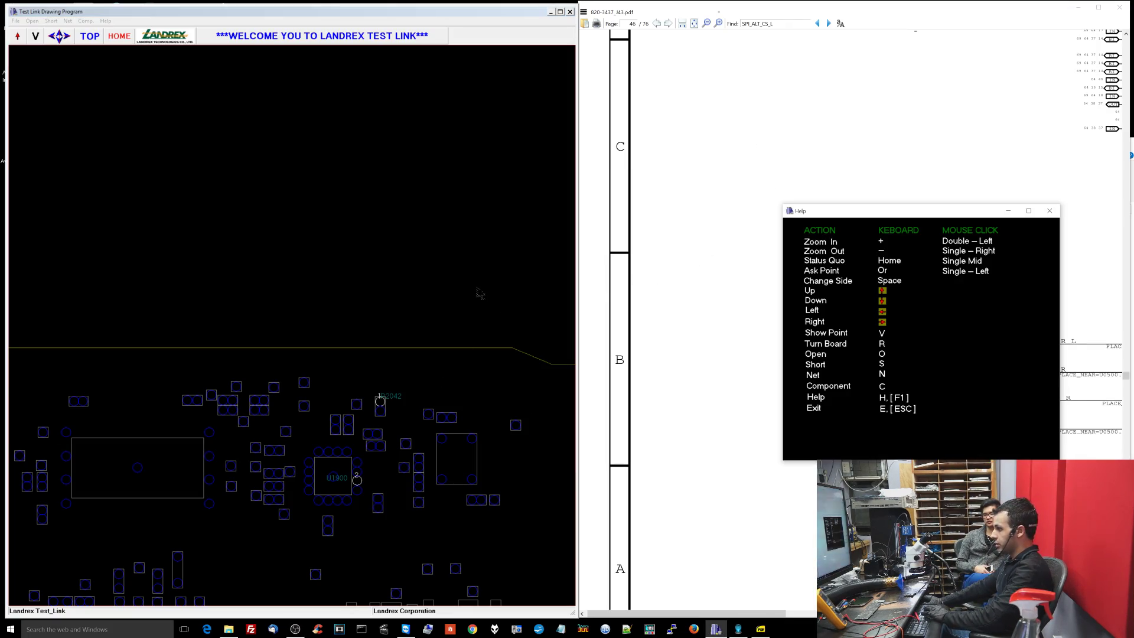
left_click(1058, 213)
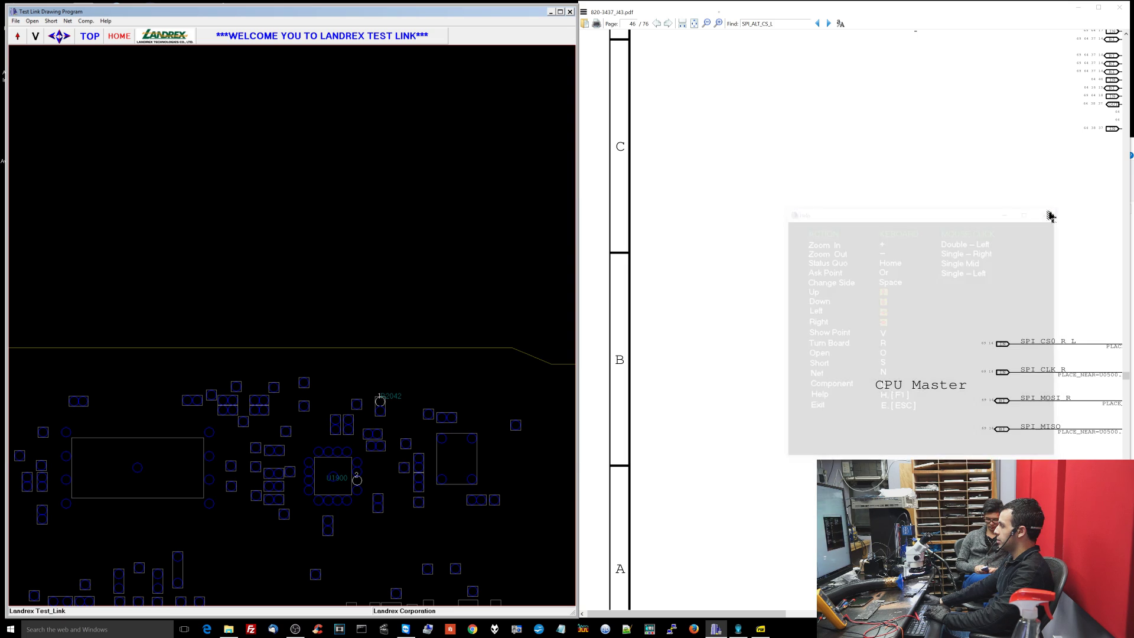
key("Down")
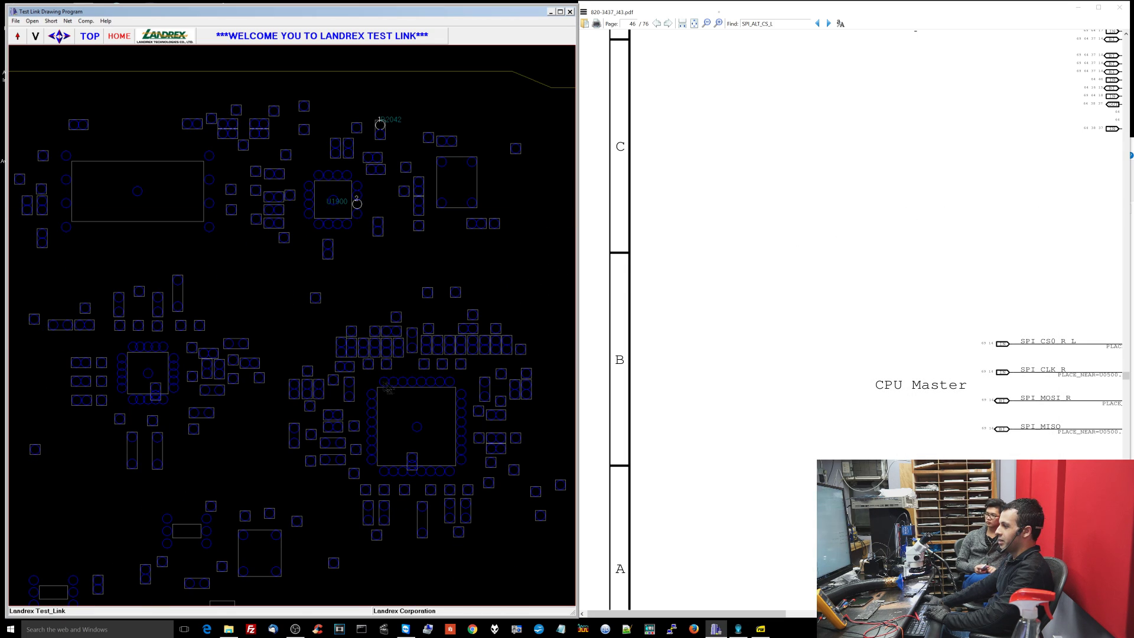
left_click(341, 443)
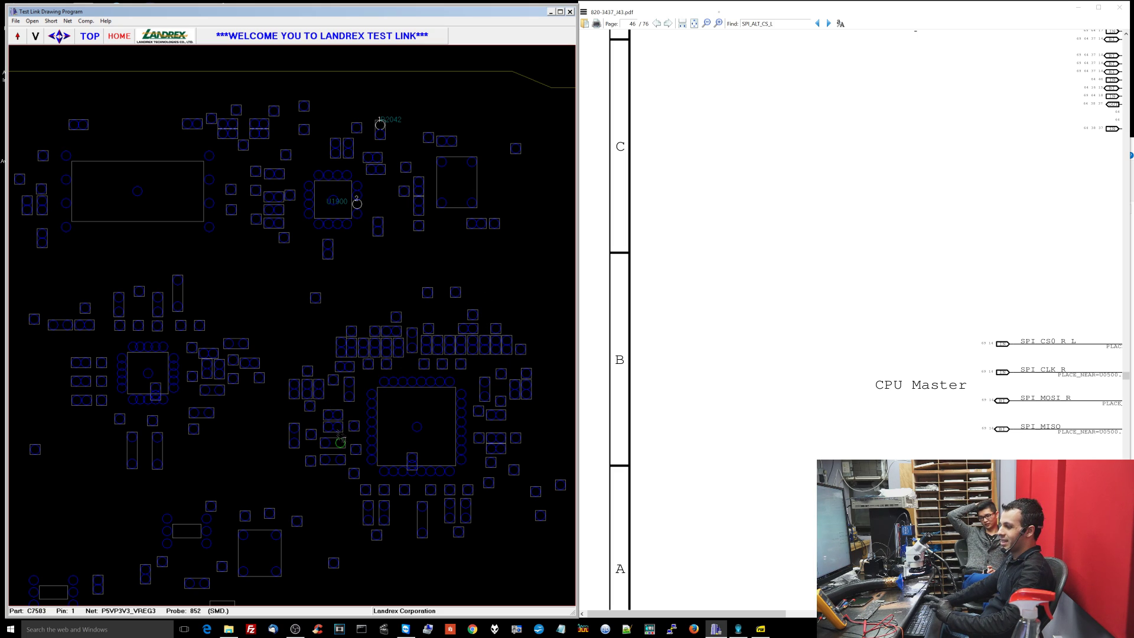
Start a new schematic text search for 'c75'
left_click(578, 358)
key("ctrl+f")
type("c75")
key("Return")
key("Return")
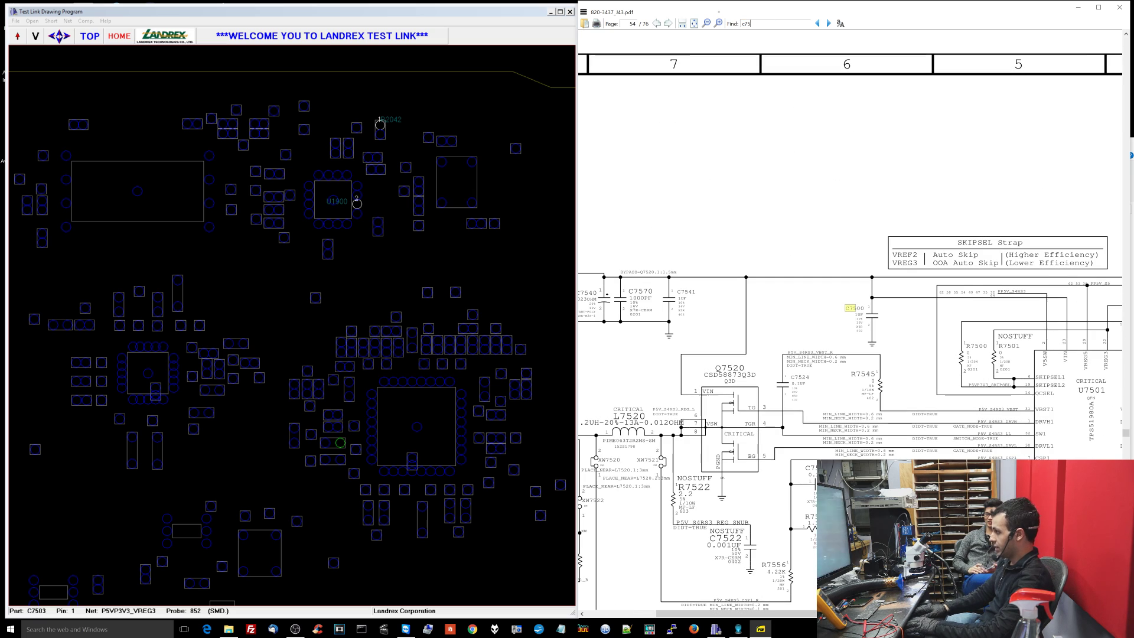
Extend the search to 'c7503', center U7501 on page 54, then probe R7552 on the board
type("03")
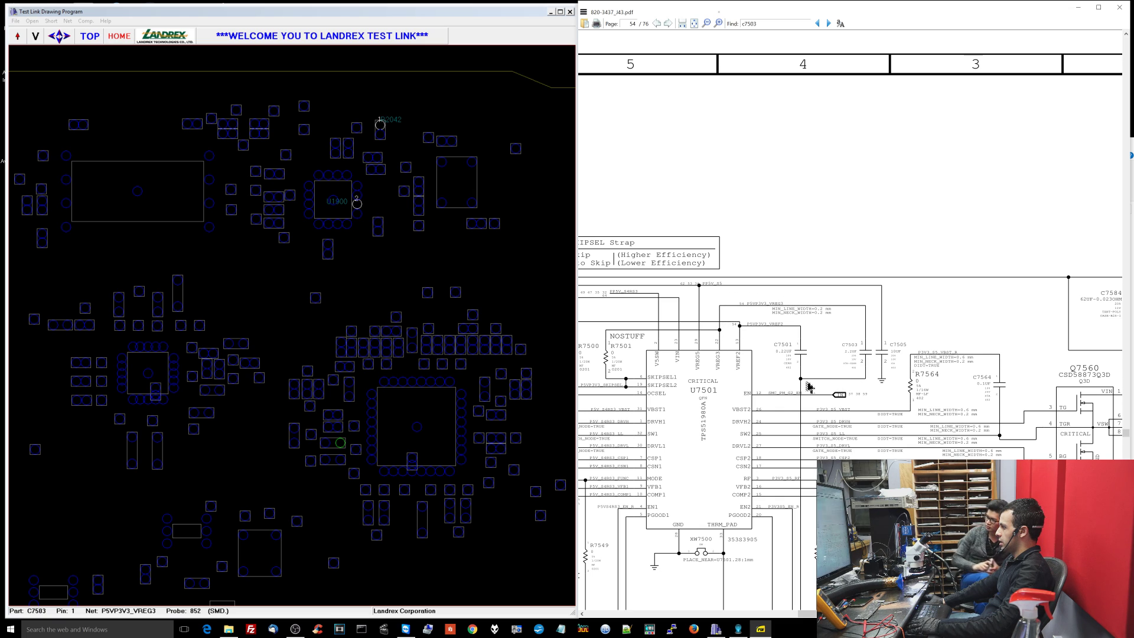
scroll(803, 389, "down", 5)
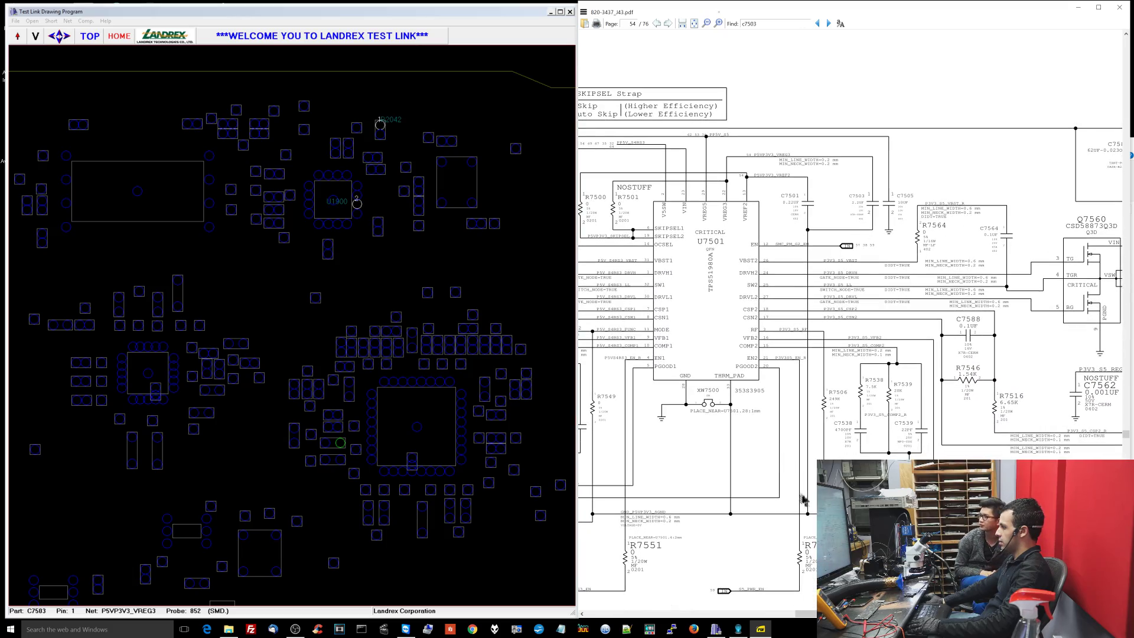
left_click_drag(813, 501, 851, 500)
left_click_drag(840, 327, 830, 389)
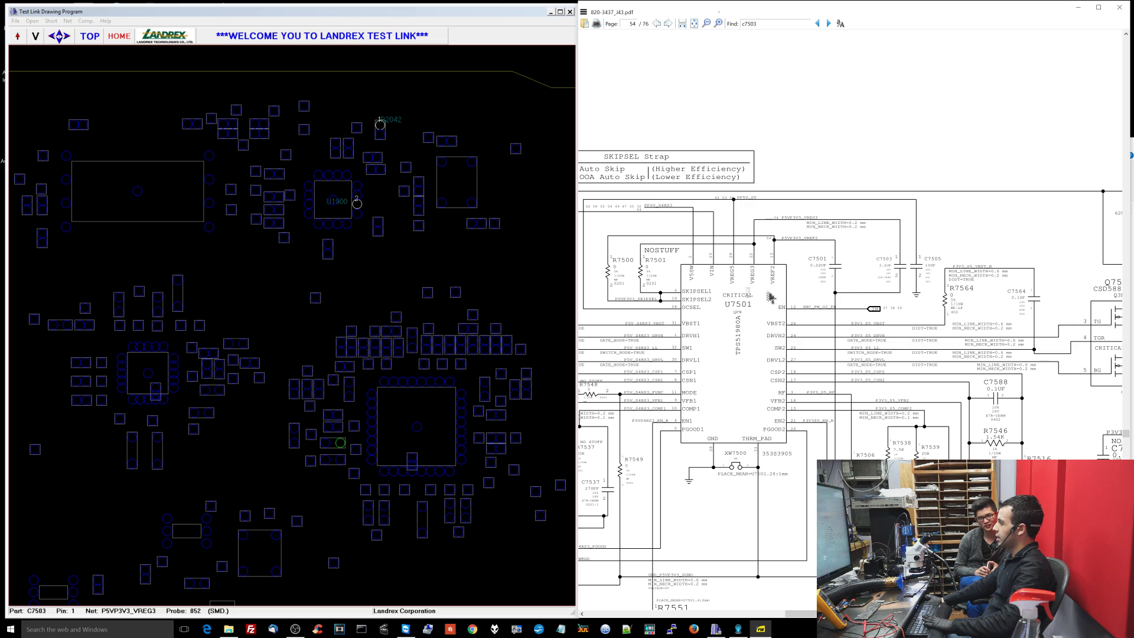
left_click(337, 436)
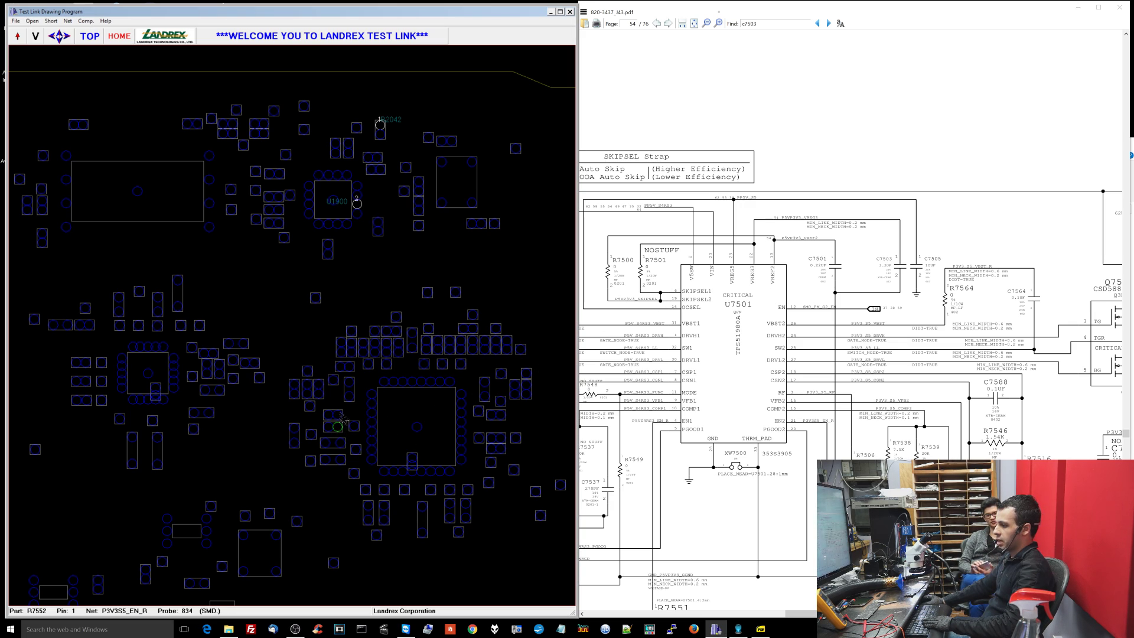
Search the schematic for 'r7552' and bring R7552 into view beneath U7501
left_click(637, 361)
type("r")
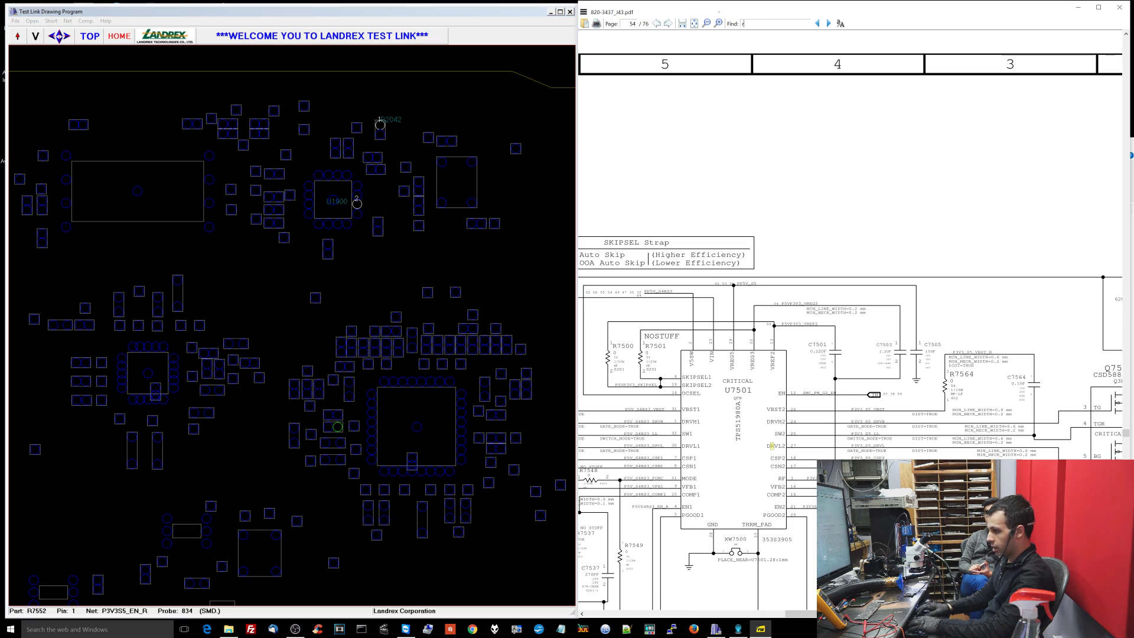
type("7552")
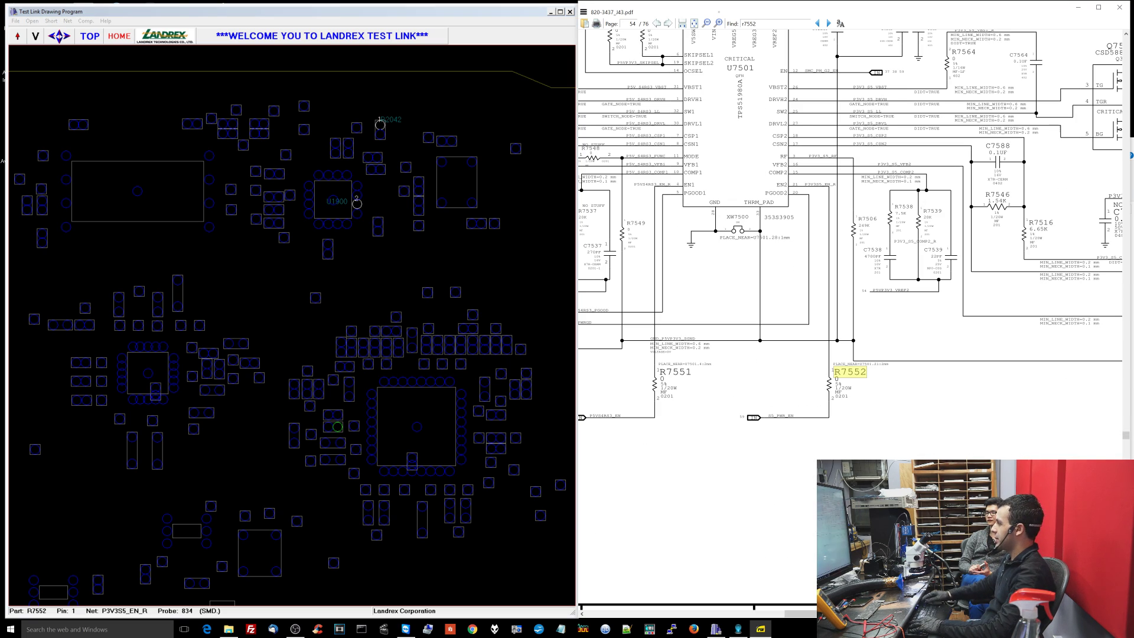
left_click_drag(821, 411, 799, 491)
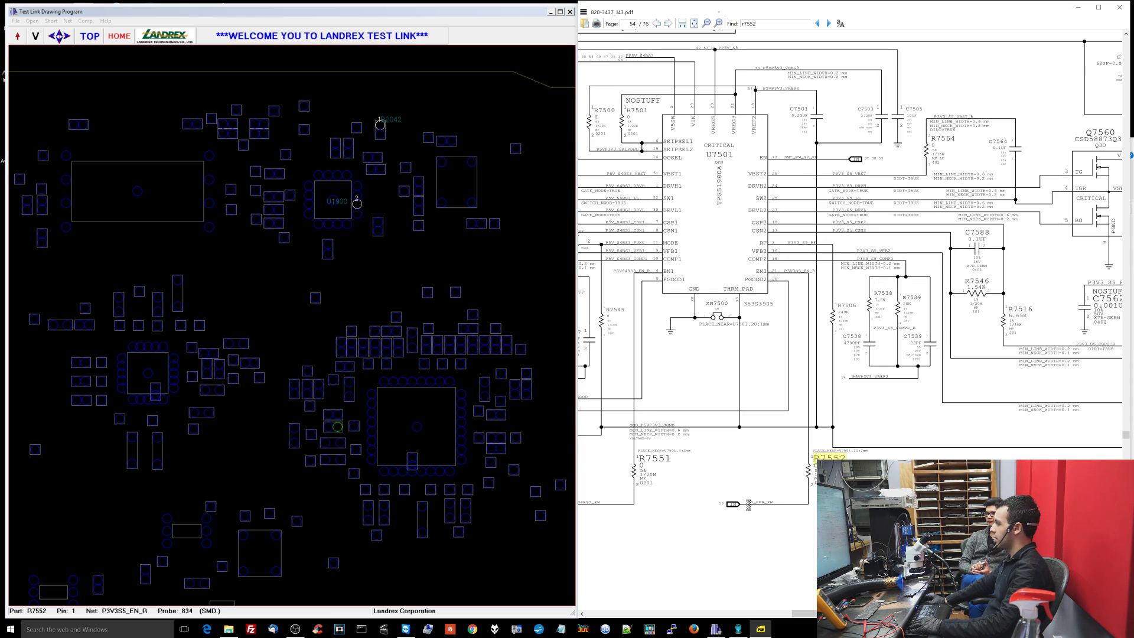
Re-highlight the R7552 hit and pan over to the Q7560 and L7560 output stage
left_click(749, 505)
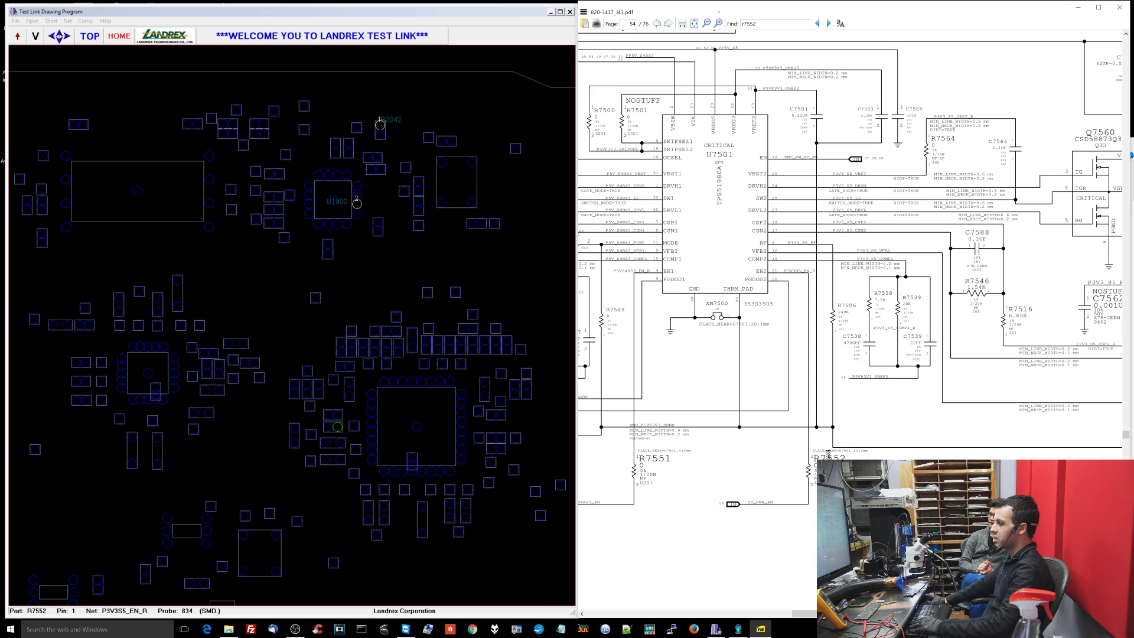
key("F3")
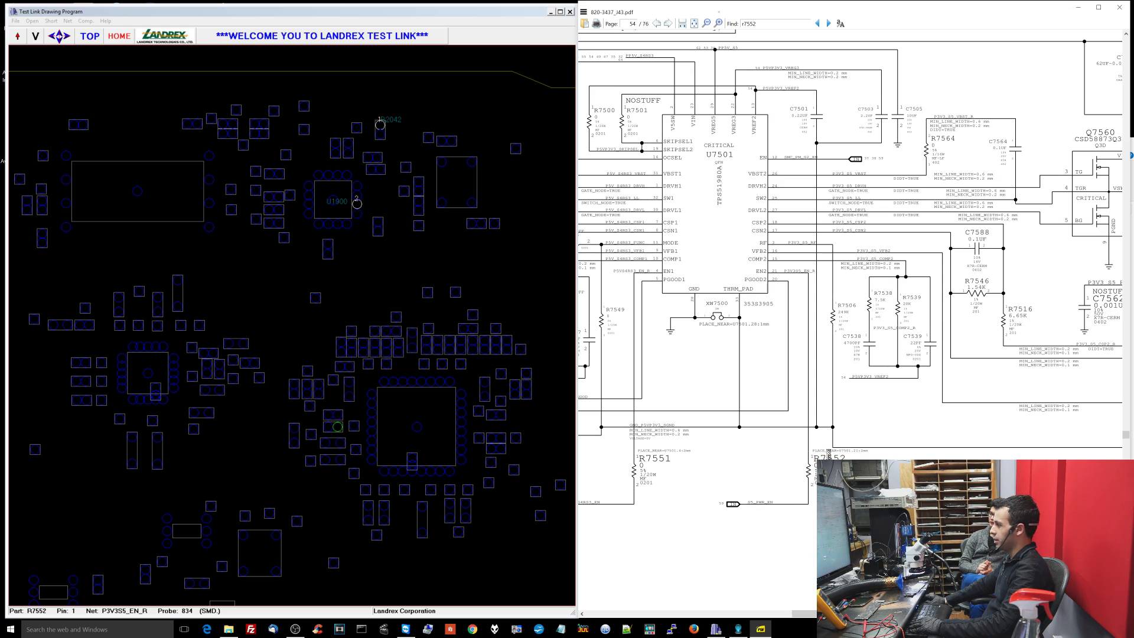
left_click_drag(776, 446, 707, 572)
left_click_drag(879, 294, 756, 321)
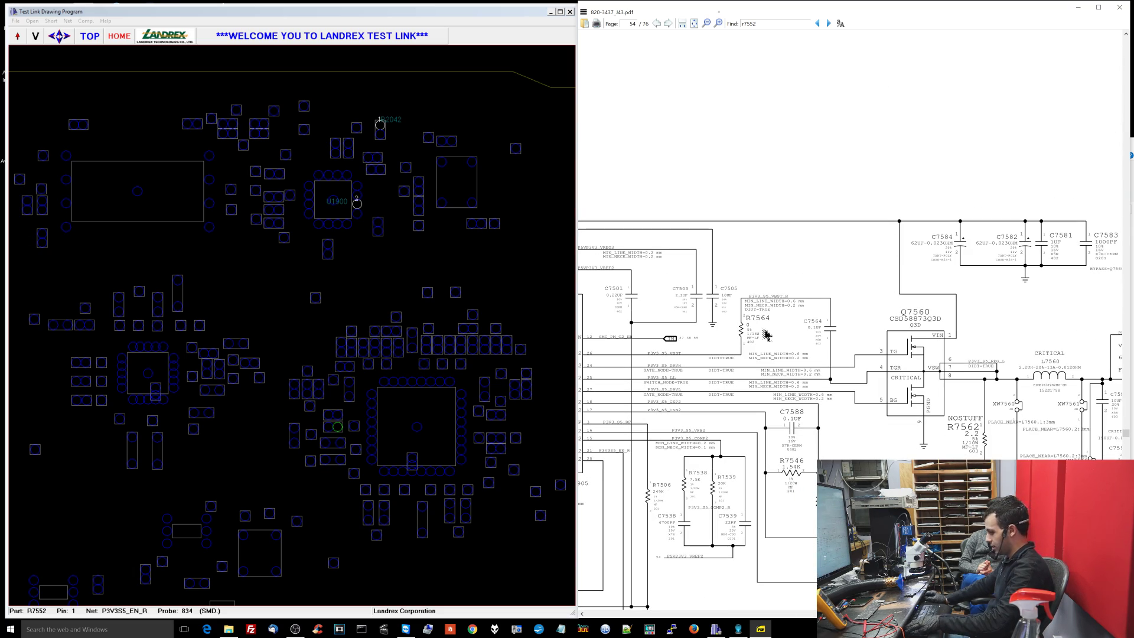